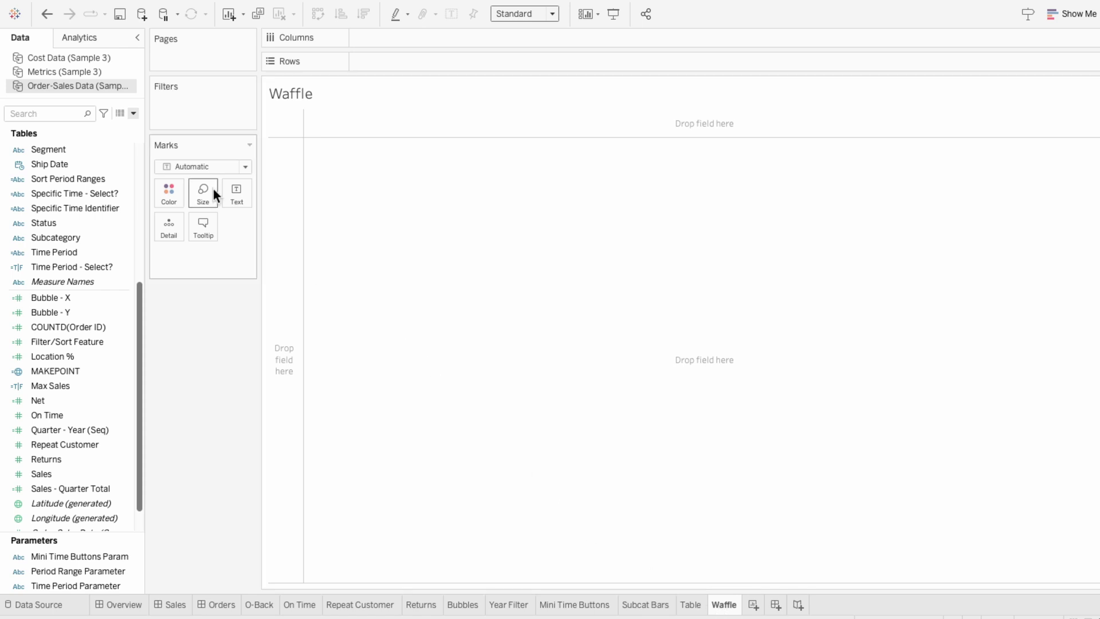
Connect to Sample 3.xlsx as a new Microsoft Excel data source
{"action": "left_click", "coordinate": [124, 7]}
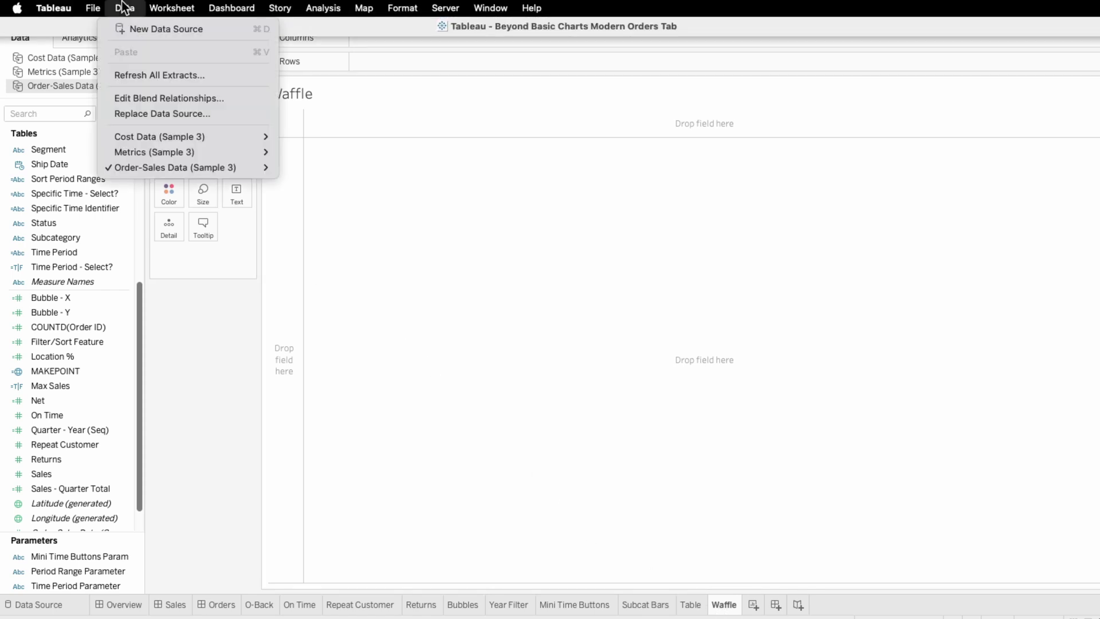
{"action": "left_click", "coordinate": [127, 27]}
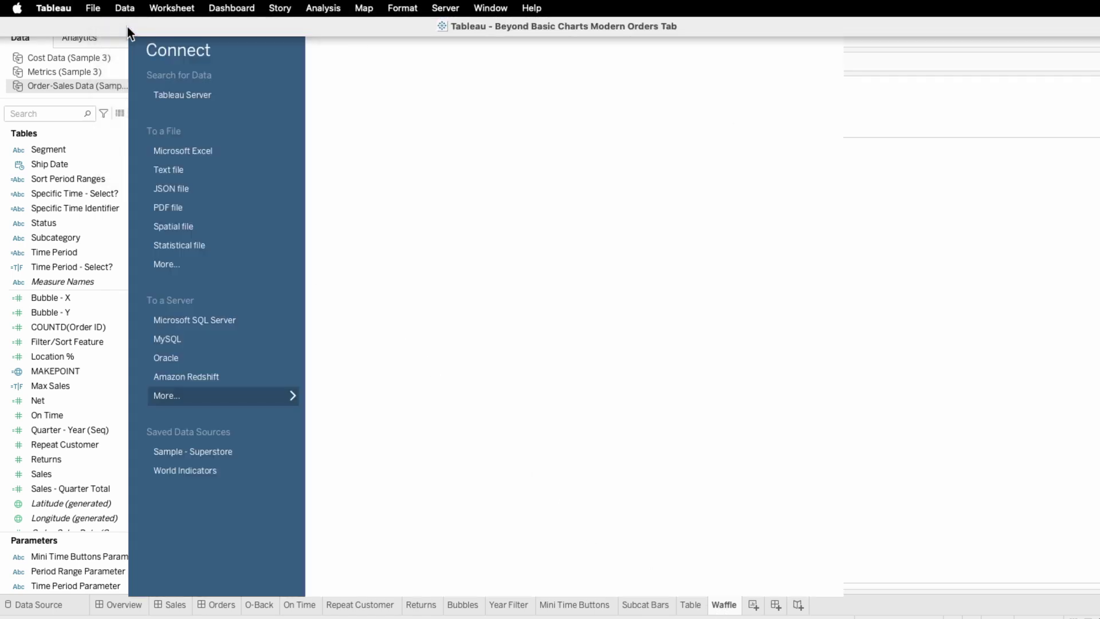
{"action": "left_click", "coordinate": [198, 150]}
{"action": "left_click", "coordinate": [304, 107]}
{"action": "double_click", "coordinate": [305, 107]}
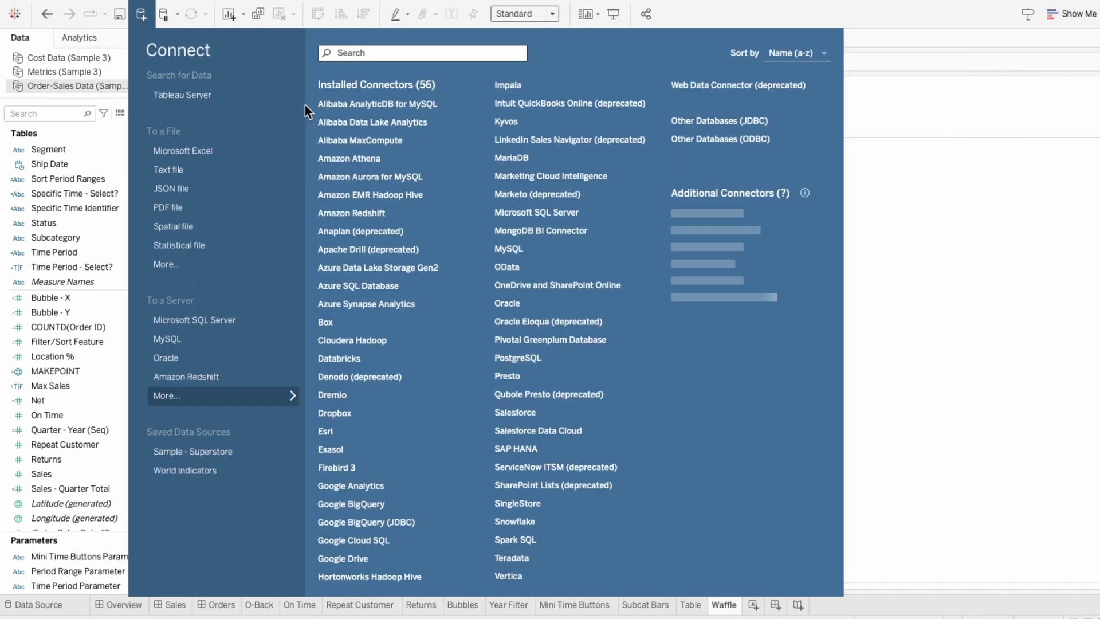
Add the Waffle Chart sheet to the data model and check its Columns and Rows data
{"action": "left_click_drag", "start_coordinate": [78, 178], "coordinate": [373, 156]}
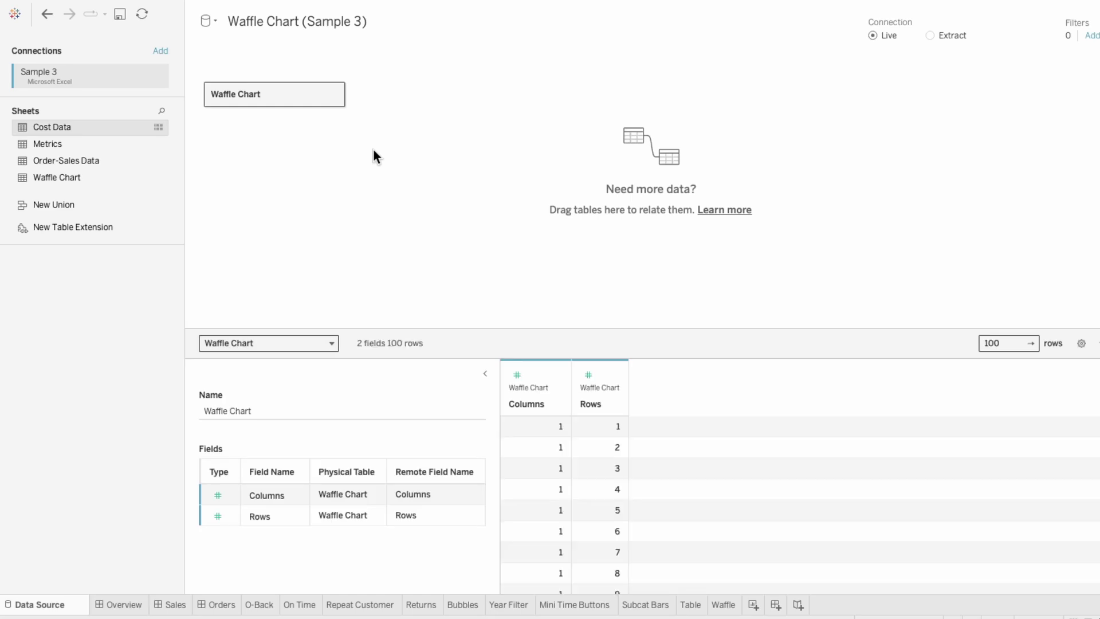
{"action": "scroll", "coordinate": [604, 513], "scroll_direction": "down", "scroll_amount": 15}
{"action": "scroll", "coordinate": [604, 513], "scroll_direction": "down", "scroll_amount": 5}
{"action": "scroll", "coordinate": [604, 513], "scroll_direction": "up", "scroll_amount": 10}
{"action": "scroll", "coordinate": [604, 513], "scroll_direction": "up", "scroll_amount": 9}
On the Waffle worksheet, place Columns on the Columns shelf as a discrete dimension
{"action": "left_click", "coordinate": [719, 605]}
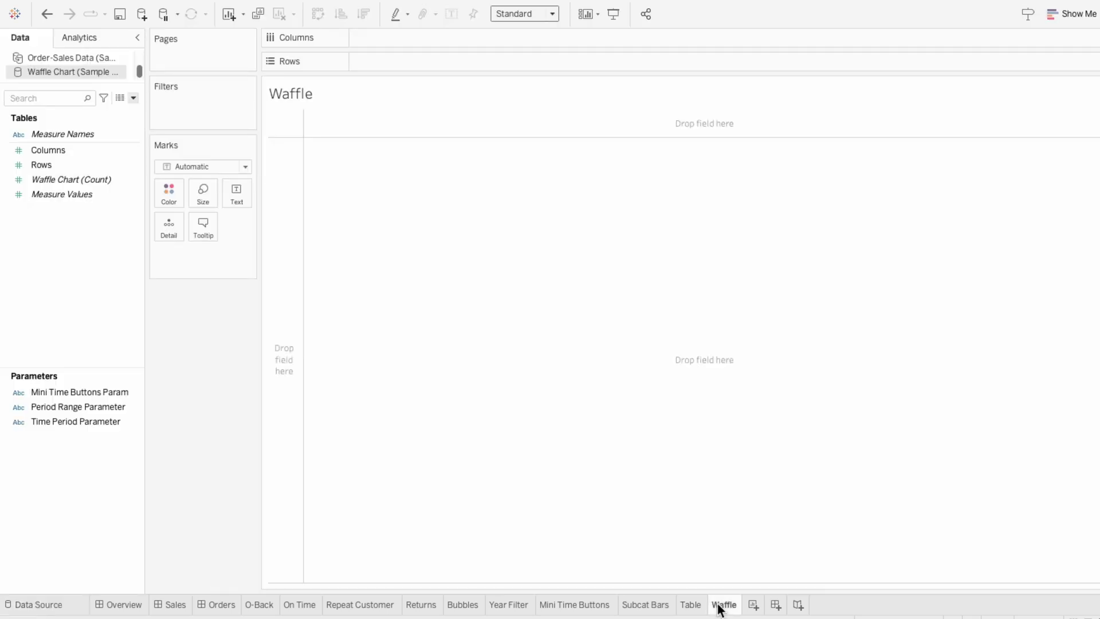
{"action": "left_click", "coordinate": [73, 150]}
{"action": "left_click_drag", "start_coordinate": [68, 149], "coordinate": [371, 37]}
{"action": "right_click", "coordinate": [371, 38]}
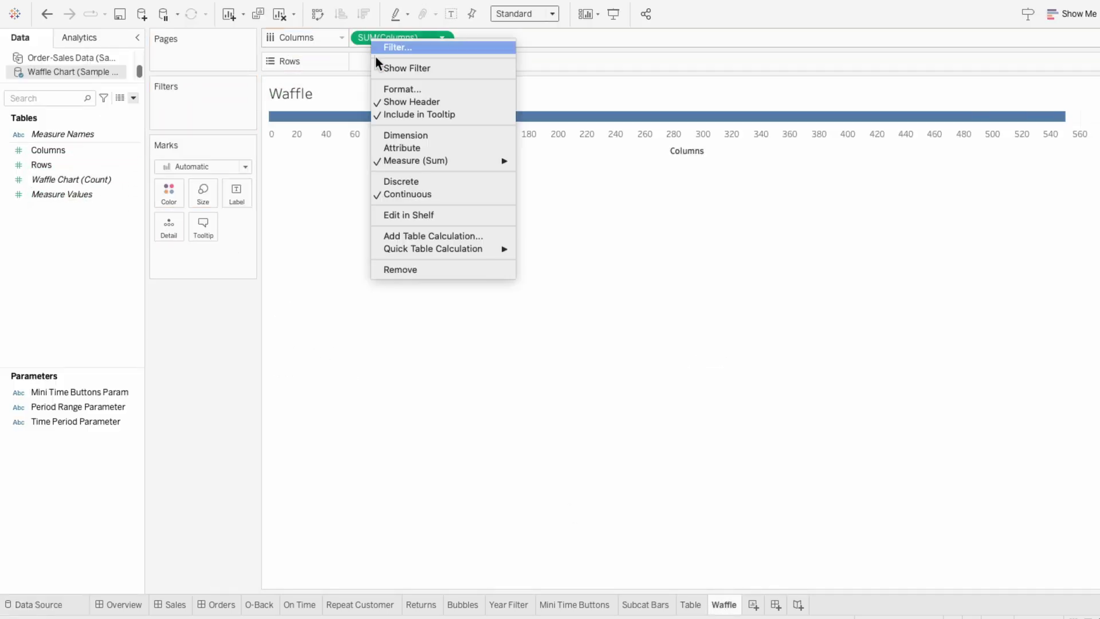
{"action": "left_click", "coordinate": [397, 135]}
{"action": "right_click", "coordinate": [393, 34]}
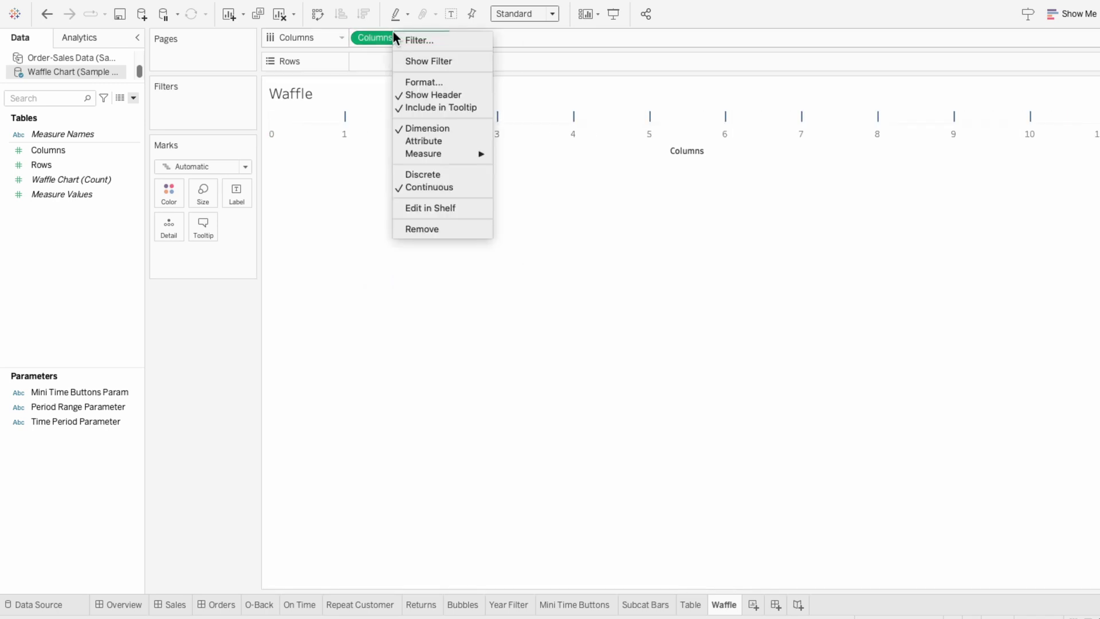
{"action": "left_click", "coordinate": [403, 177]}
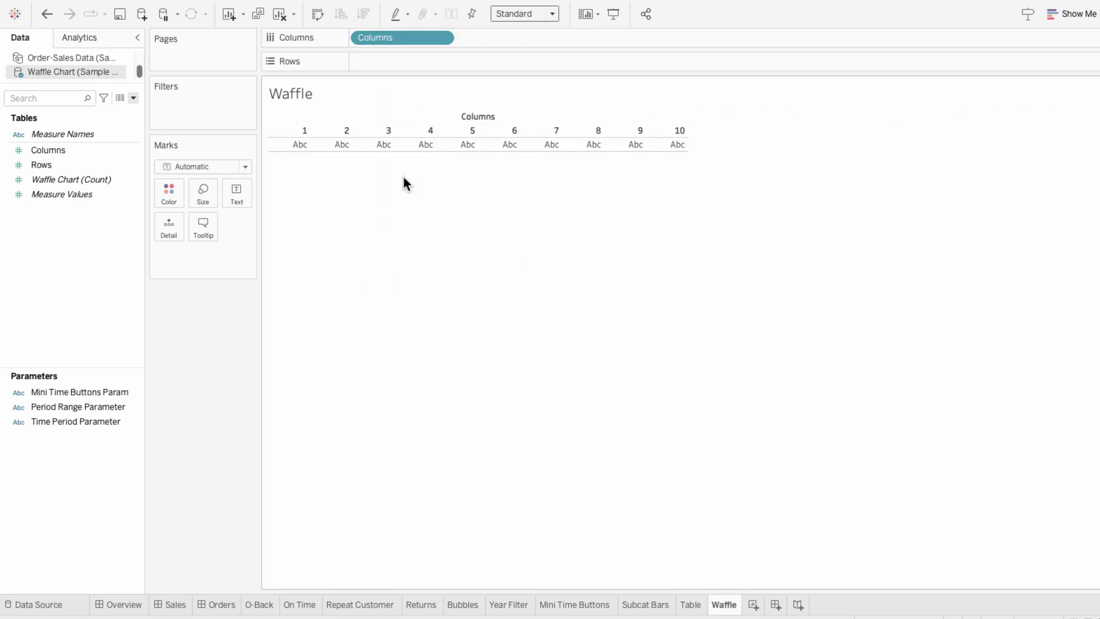
Place Rows on the Rows shelf as a discrete dimension
{"action": "left_click_drag", "start_coordinate": [71, 166], "coordinate": [421, 59]}
{"action": "right_click", "coordinate": [421, 60]}
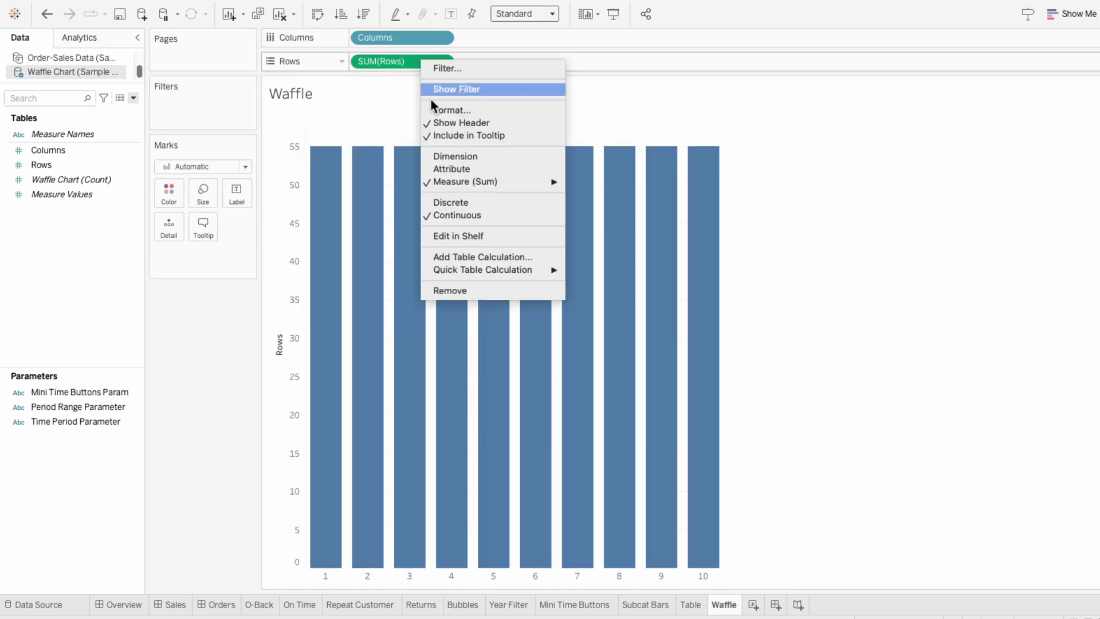
{"action": "left_click", "coordinate": [449, 155]}
{"action": "right_click", "coordinate": [405, 63]}
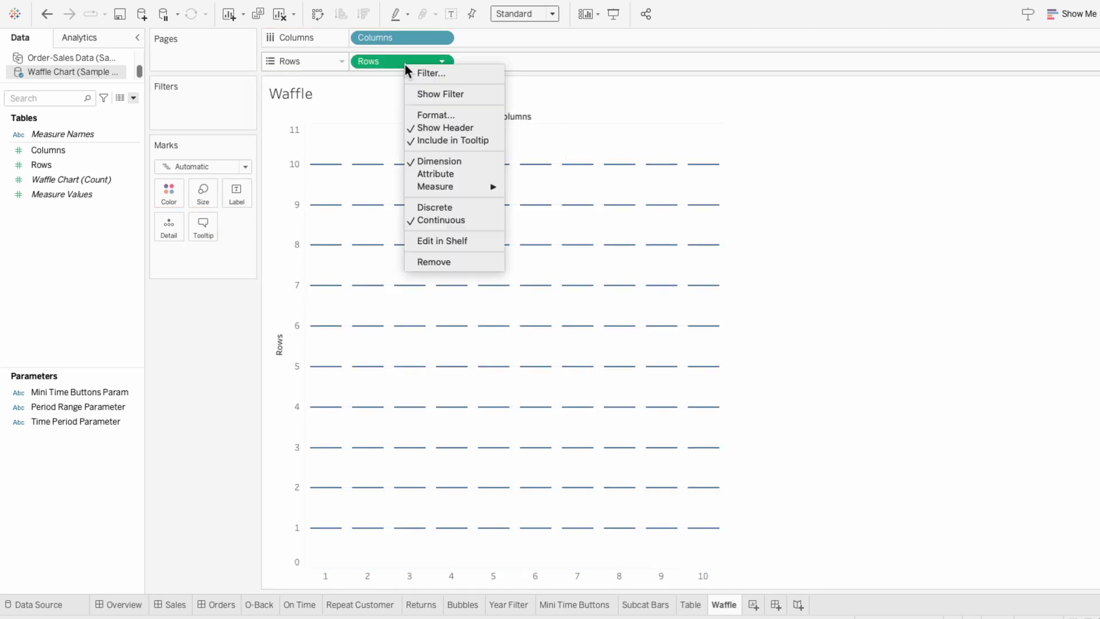
{"action": "left_click", "coordinate": [418, 206]}
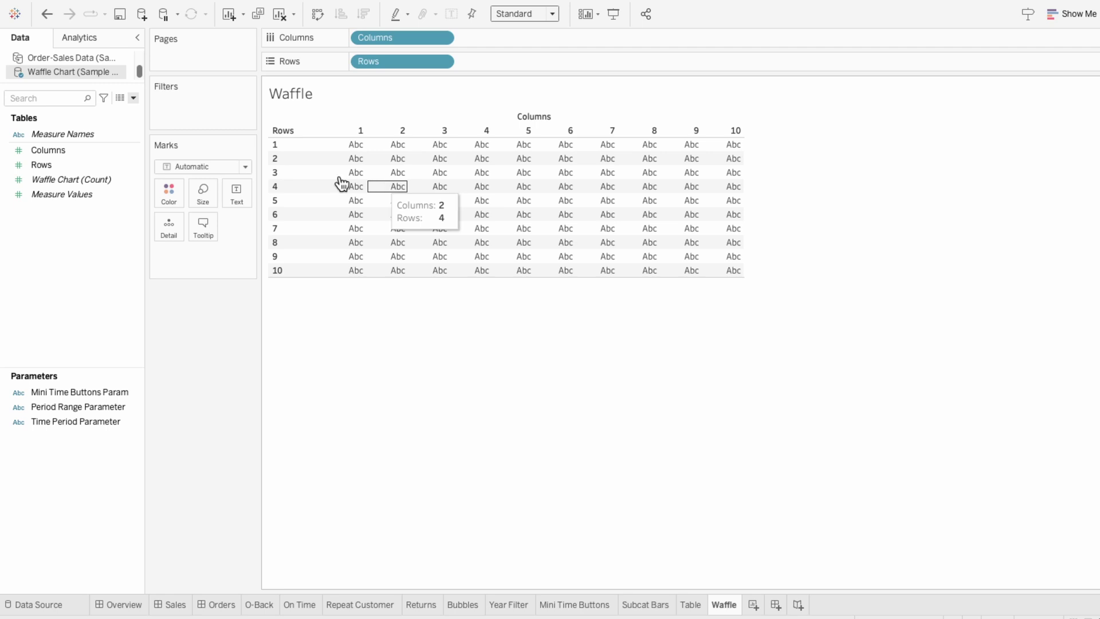
From the Order-Sales Data Status field, start a calculated field named 'Status - Complete'
{"action": "left_click", "coordinate": [76, 57]}
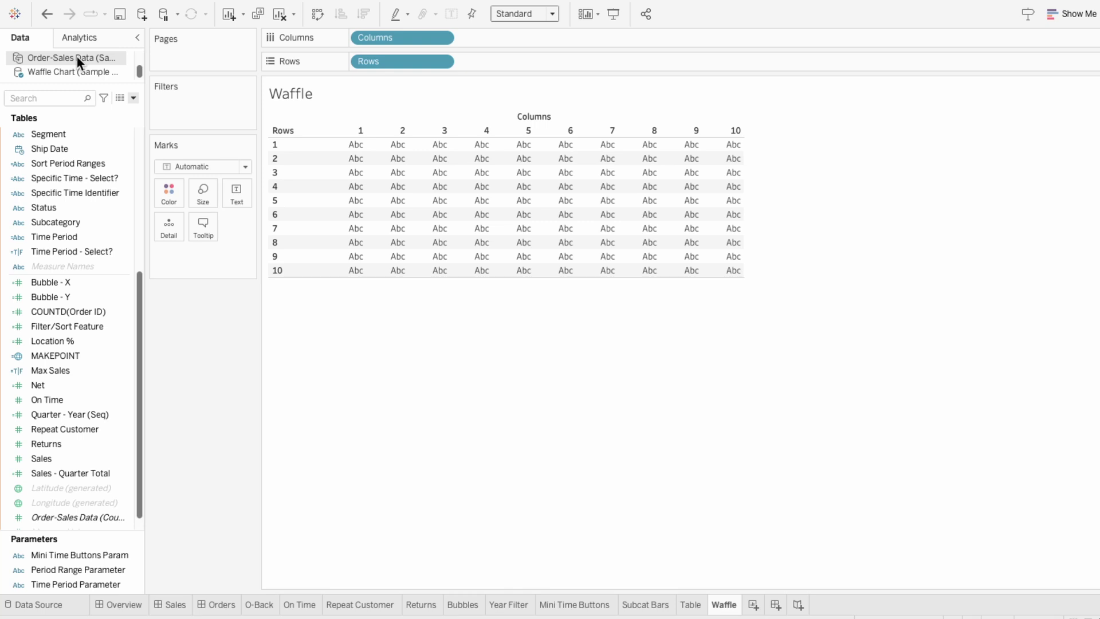
{"action": "right_click", "coordinate": [73, 209]}
{"action": "mouse_move", "coordinate": [159, 298]}
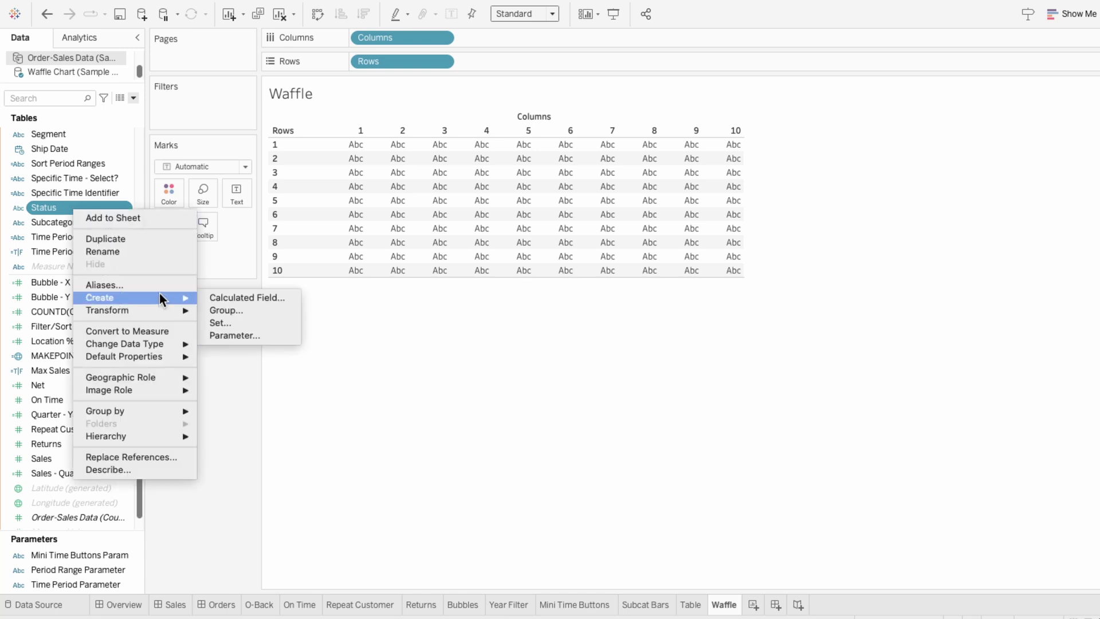
{"action": "left_click", "coordinate": [213, 297]}
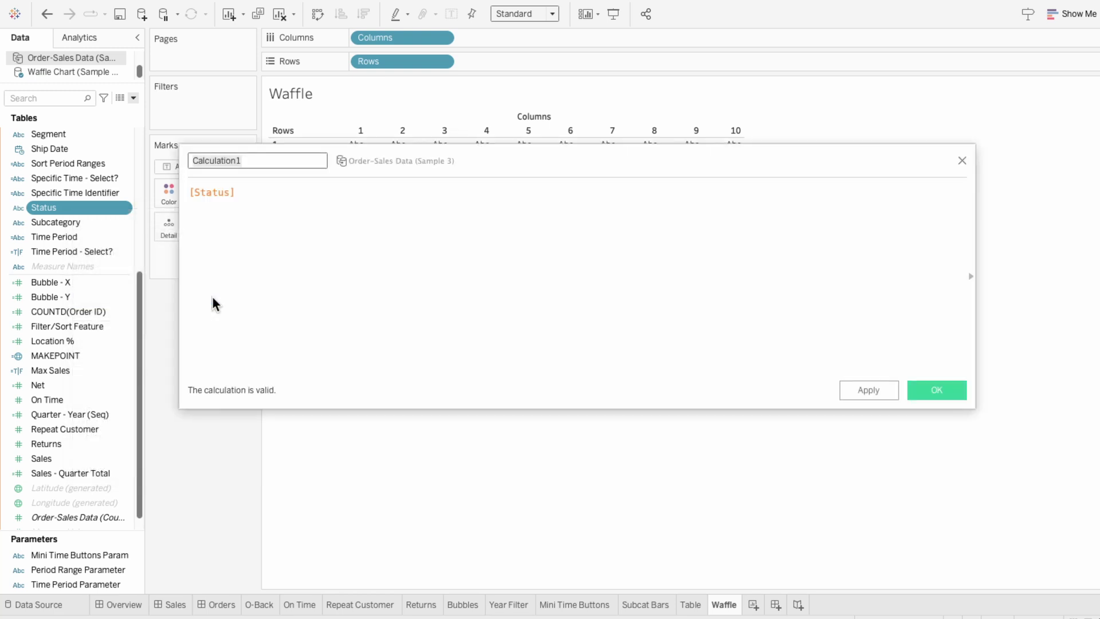
{"action": "type", "text": "Status - Complete"}
{"action": "key", "text": "Tab"}
Write the condition IF [Status] = "Complete" THEN [Order ID] END
{"action": "key", "text": "Home"}
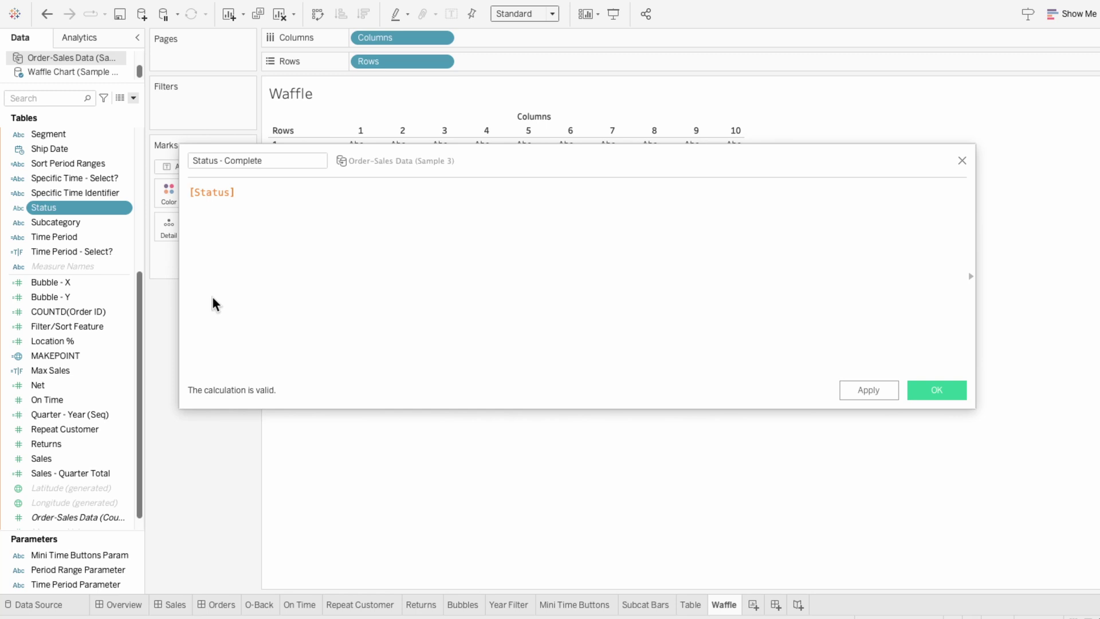
{"action": "type", "text": "IF"}
{"action": "key", "text": "End"}
{"action": "type", "text": "="}
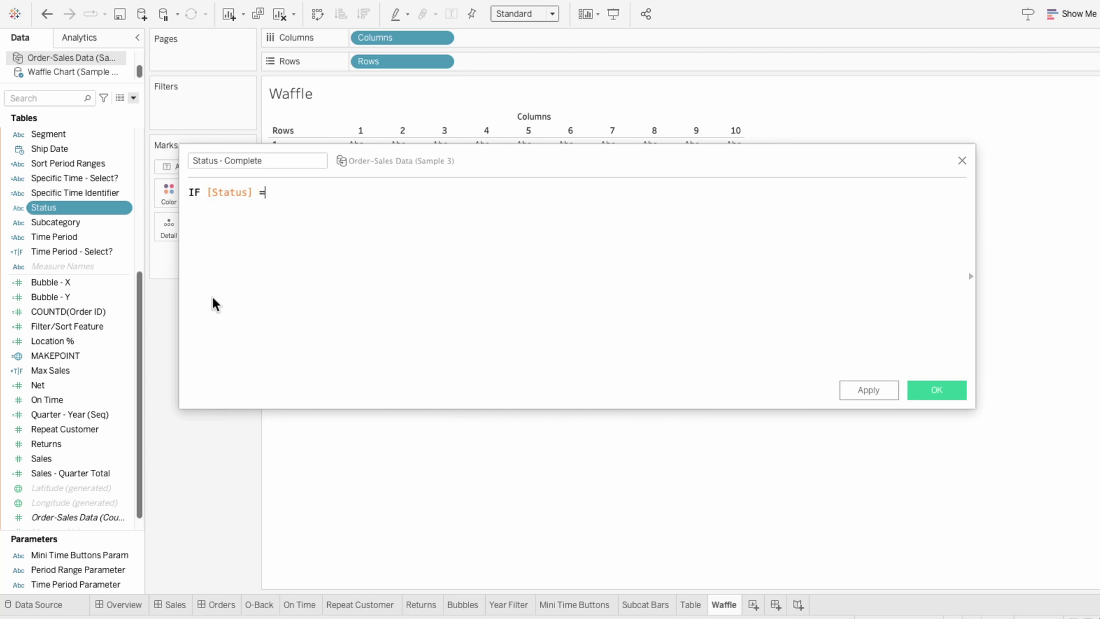
{"action": "type", "text": " \"Complete\" THEN "}
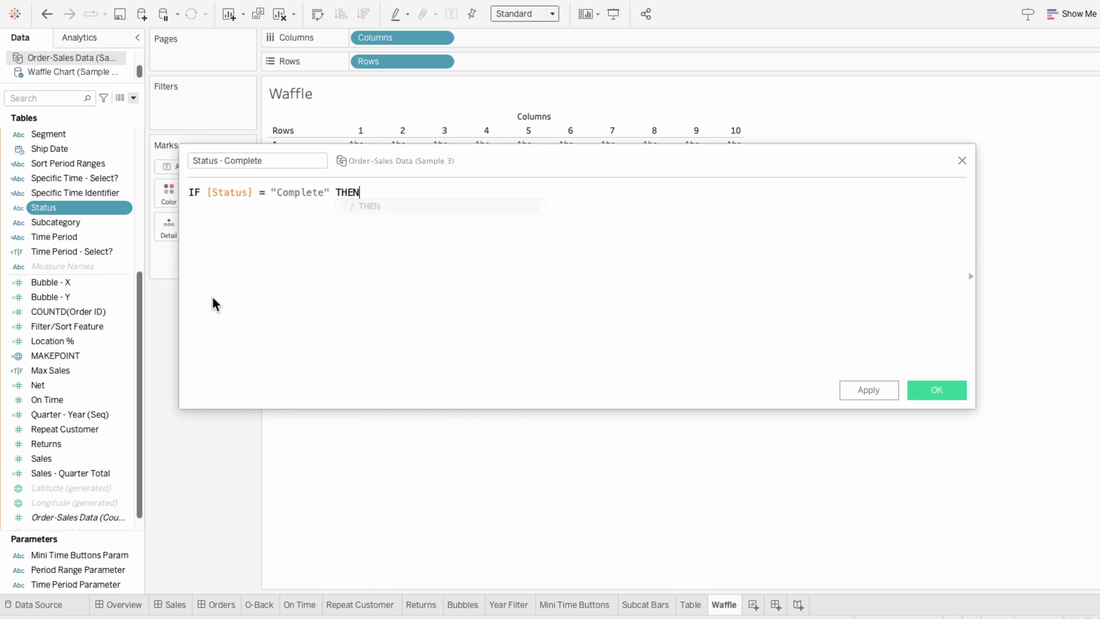
{"action": "type", "text": "order"}
{"action": "key", "text": "Down"}
{"action": "key", "text": "Return"}
{"action": "type", "text": "END"}
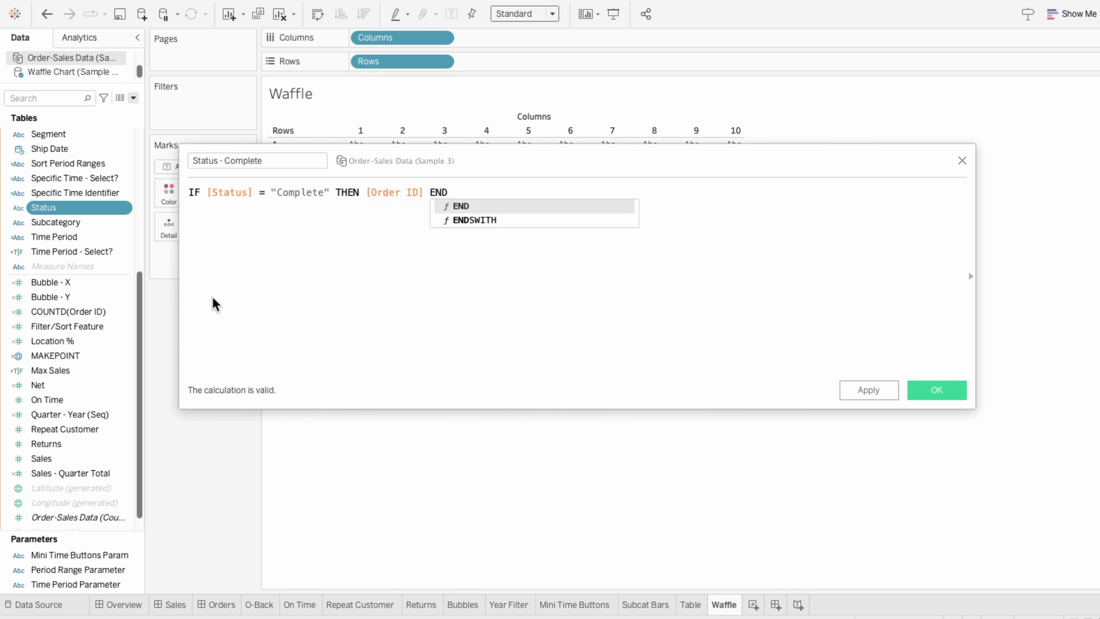
{"action": "type", "text": ")"}
Wrap it in COUNTD(...)/COUNTD([Order ID]) and save the calculation
{"action": "key", "text": "Home"}
{"action": "type", "text": "COUNT"}
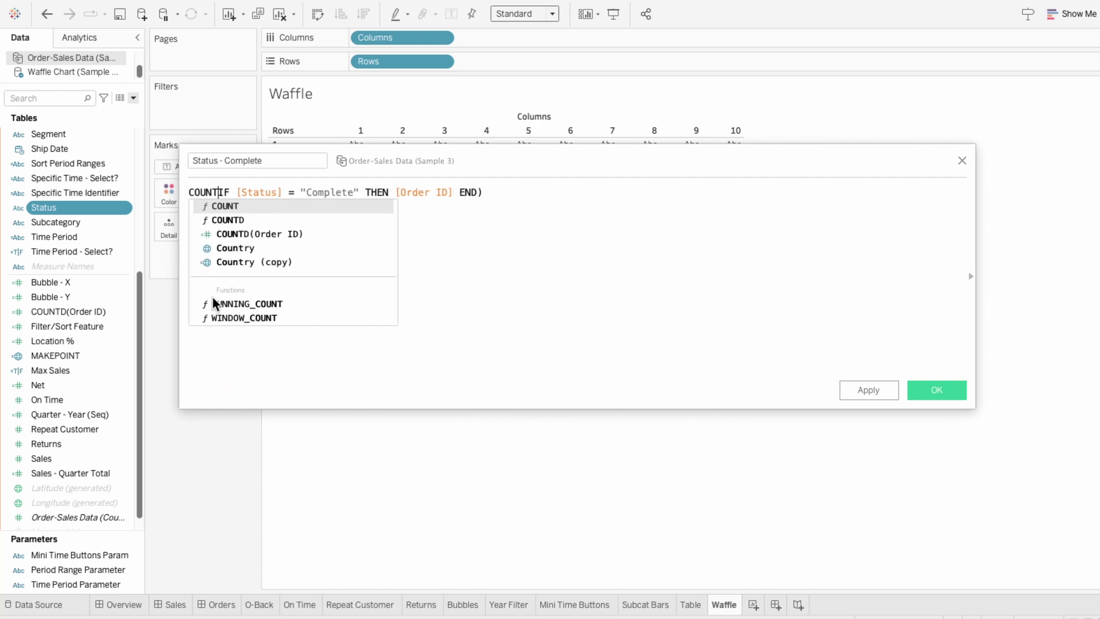
{"action": "type", "text": "D("}
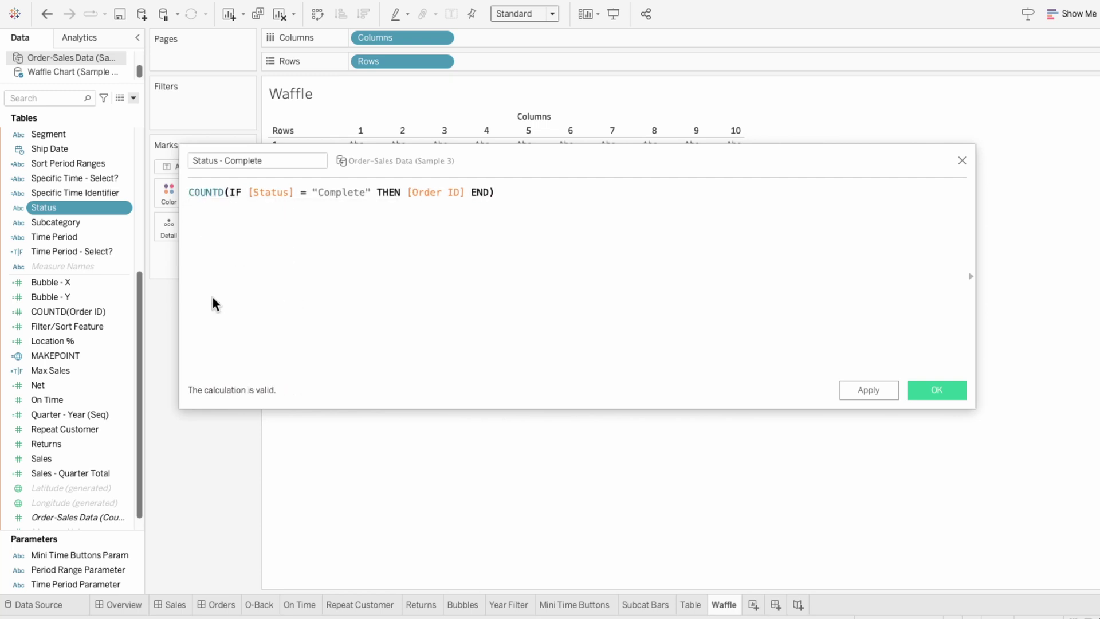
{"action": "key", "text": "End"}
{"action": "type", "text": "/COUNTD("}
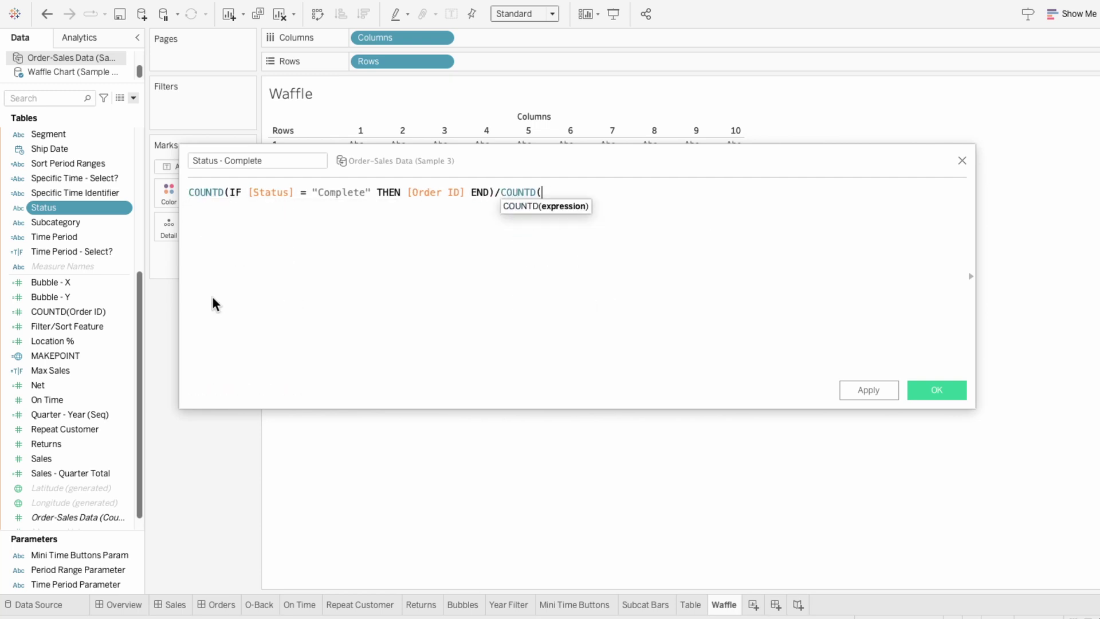
{"action": "type", "text": "[Order"}
{"action": "key", "text": "Down"}
{"action": "key", "text": "Return"}
{"action": "type", "text": ")"}
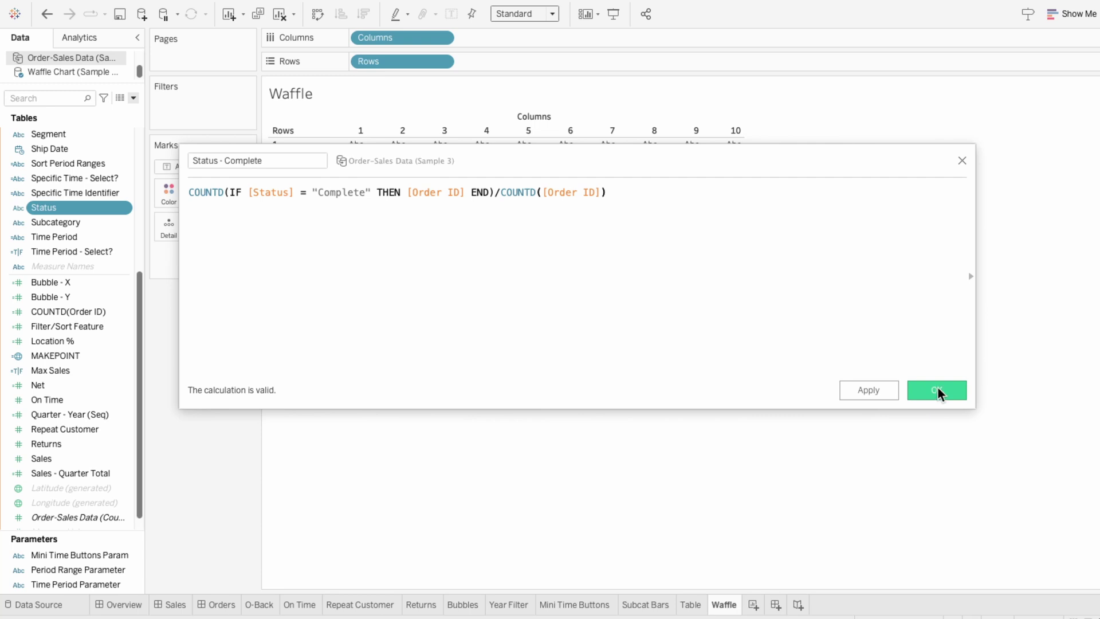
{"action": "left_click", "coordinate": [938, 391]}
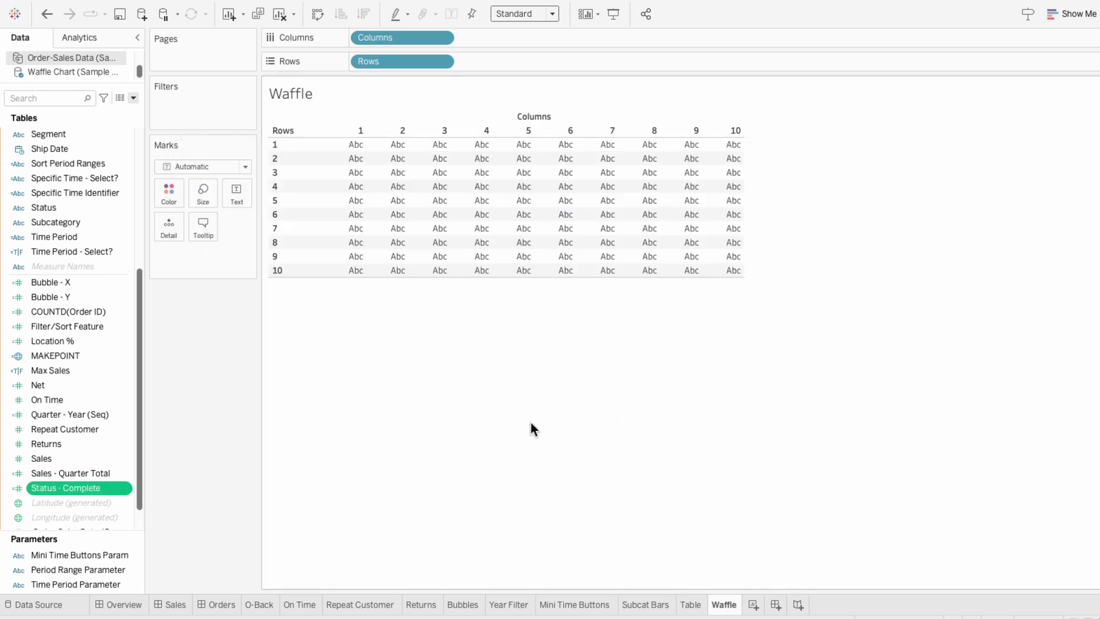
Duplicate Status - Complete as 'Status - Pending', replacing "Complete" with "Pending" in the formula
{"action": "right_click", "coordinate": [72, 487]}
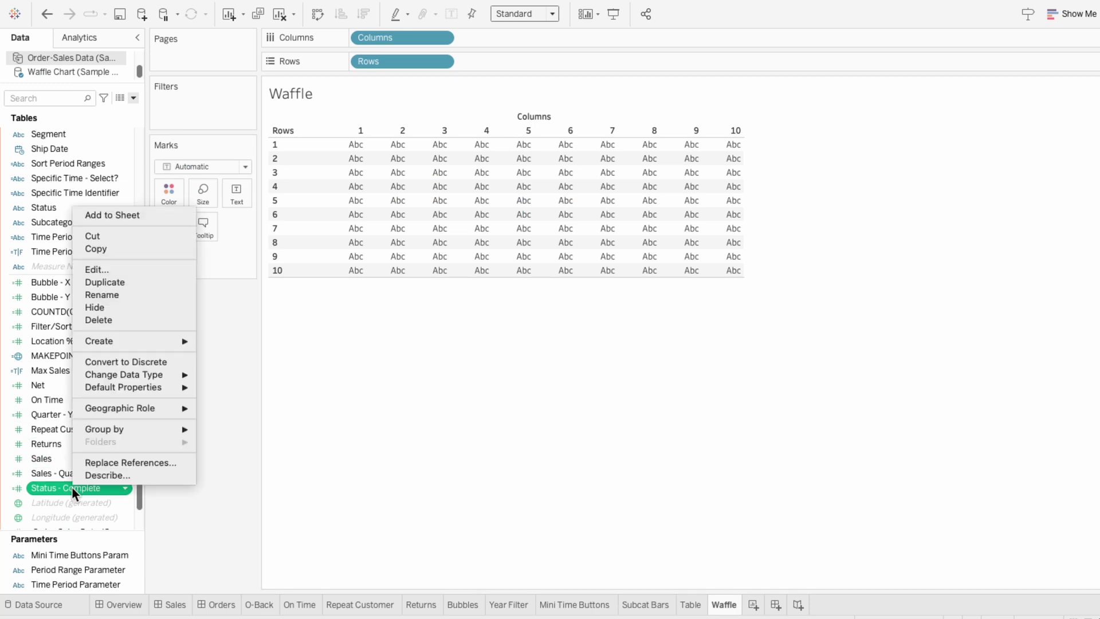
{"action": "left_click", "coordinate": [100, 282]}
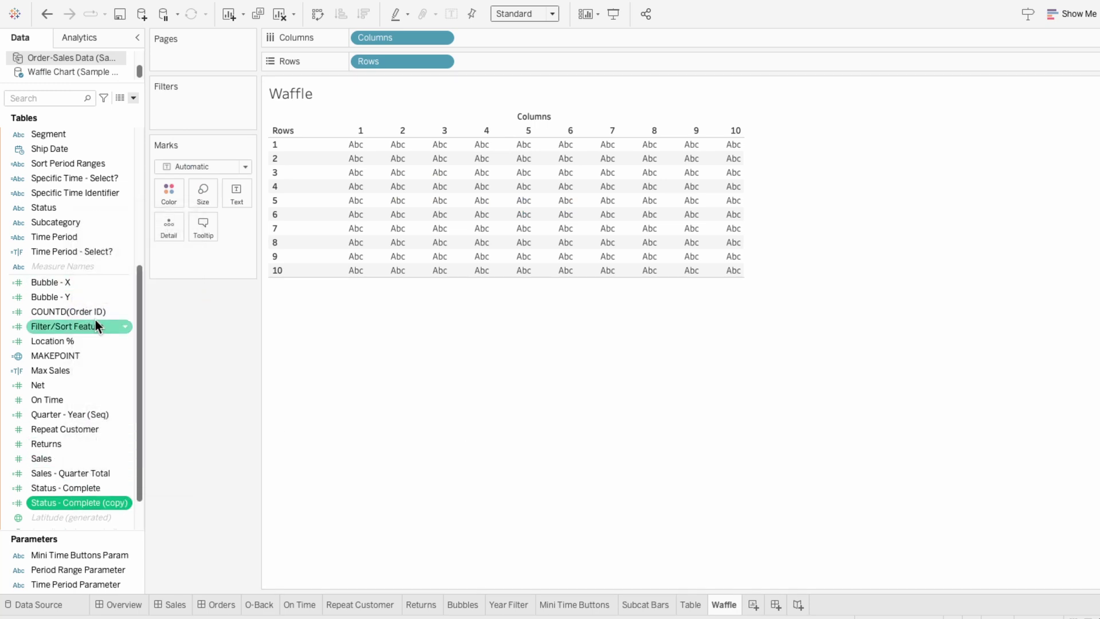
{"action": "right_click", "coordinate": [77, 505]}
{"action": "left_click", "coordinate": [91, 287]}
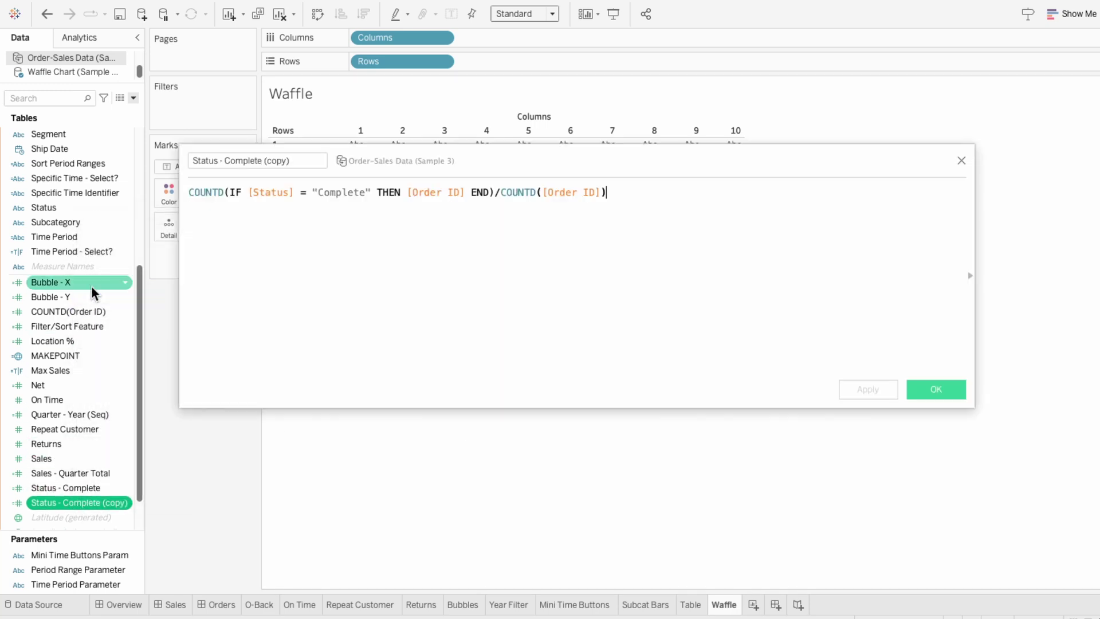
{"action": "left_click_drag", "start_coordinate": [224, 161], "coordinate": [316, 159]}
{"action": "type", "text": "Pending"}
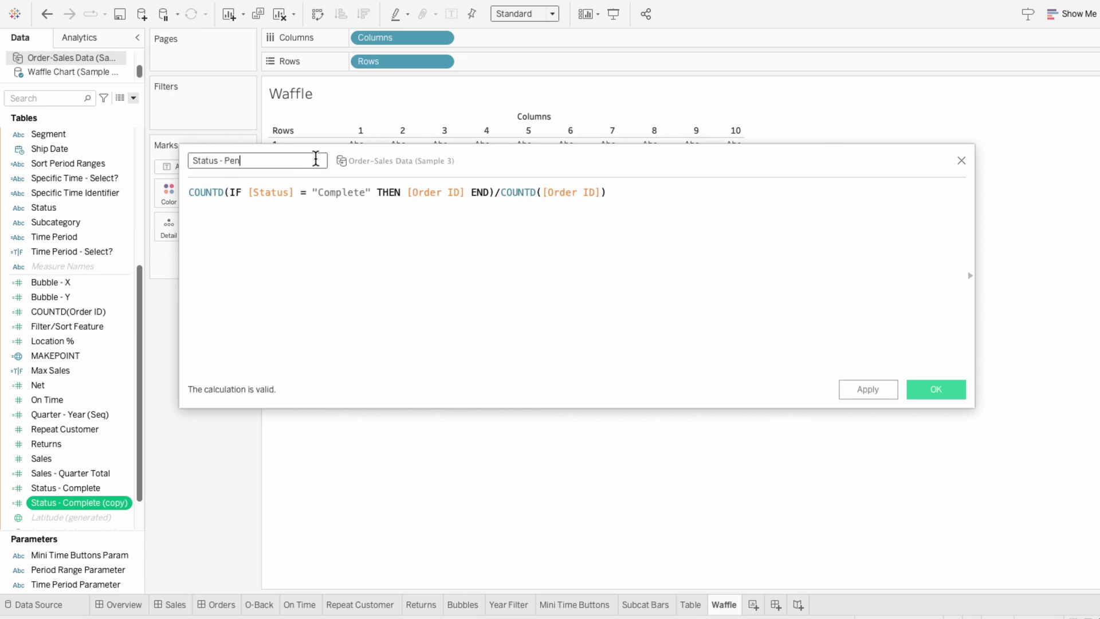
{"action": "left_click", "coordinate": [328, 194]}
{"action": "double_click", "coordinate": [329, 193]}
{"action": "type", "text": "Pending"}
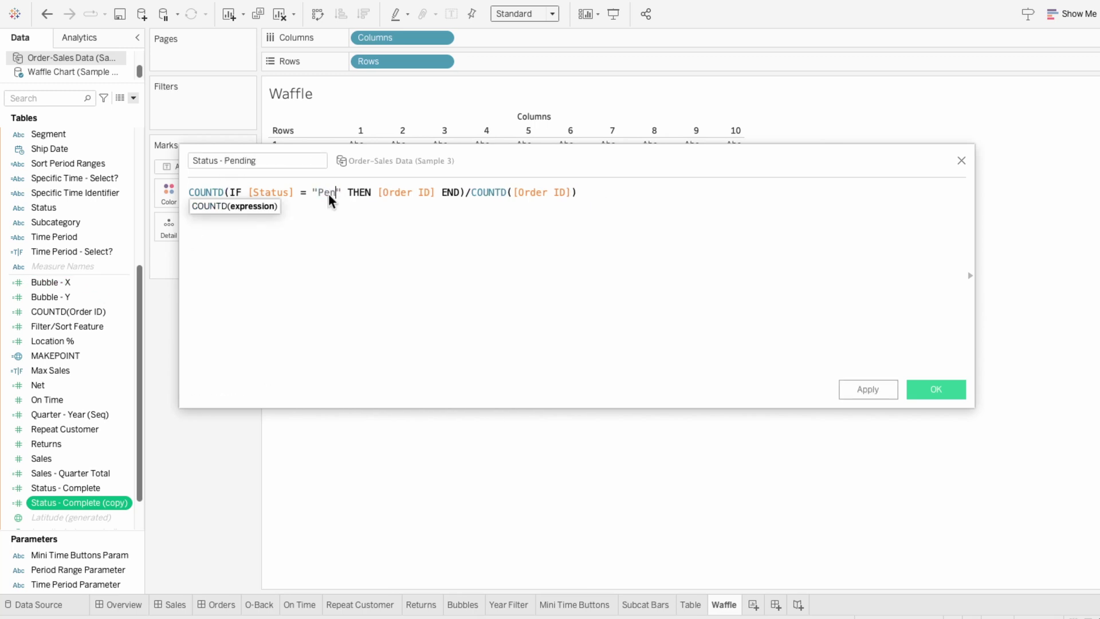
{"action": "left_click", "coordinate": [911, 392]}
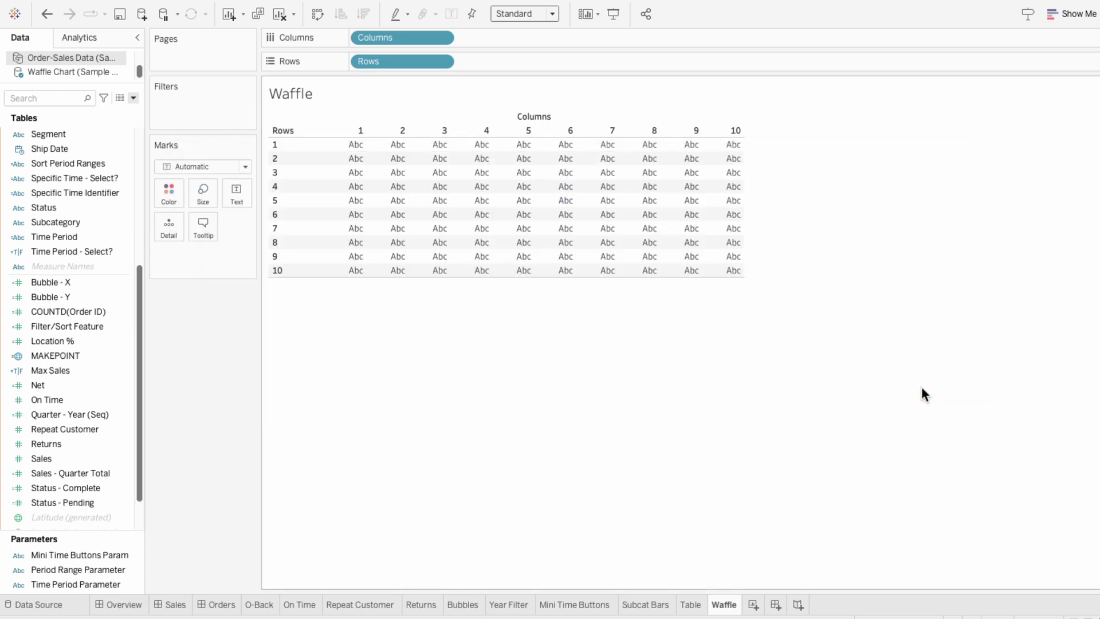
Duplicate Status - Pending as 'Status - Cancelled', replacing "Pending" with "Cancelled" in the formula
{"action": "right_click", "coordinate": [91, 503]}
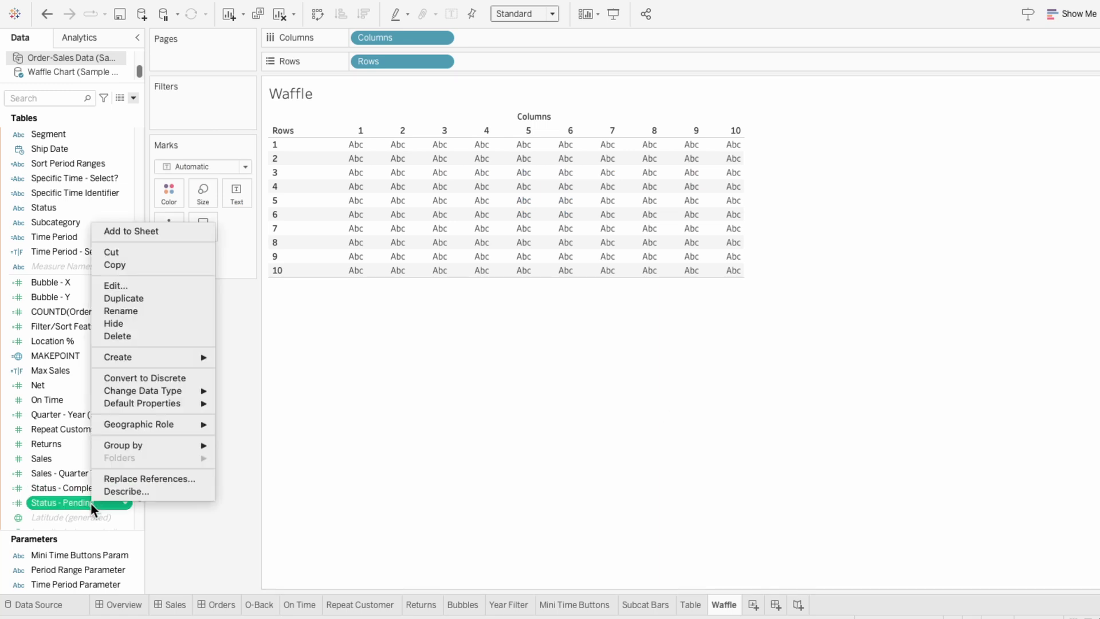
{"action": "left_click", "coordinate": [132, 295]}
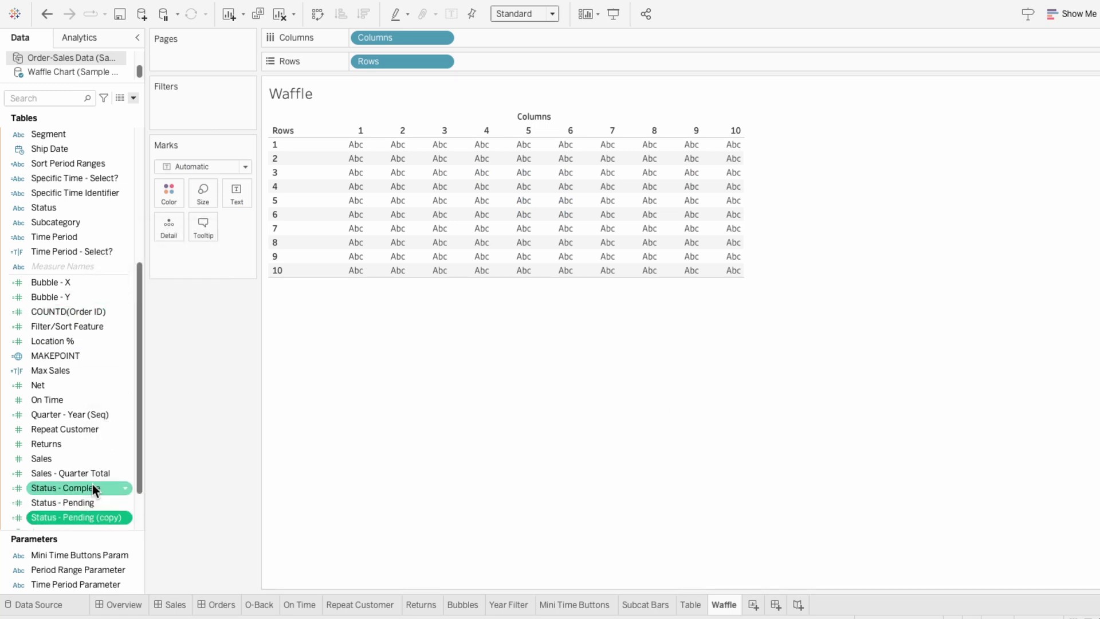
{"action": "right_click", "coordinate": [83, 516]}
{"action": "left_click", "coordinate": [108, 295]}
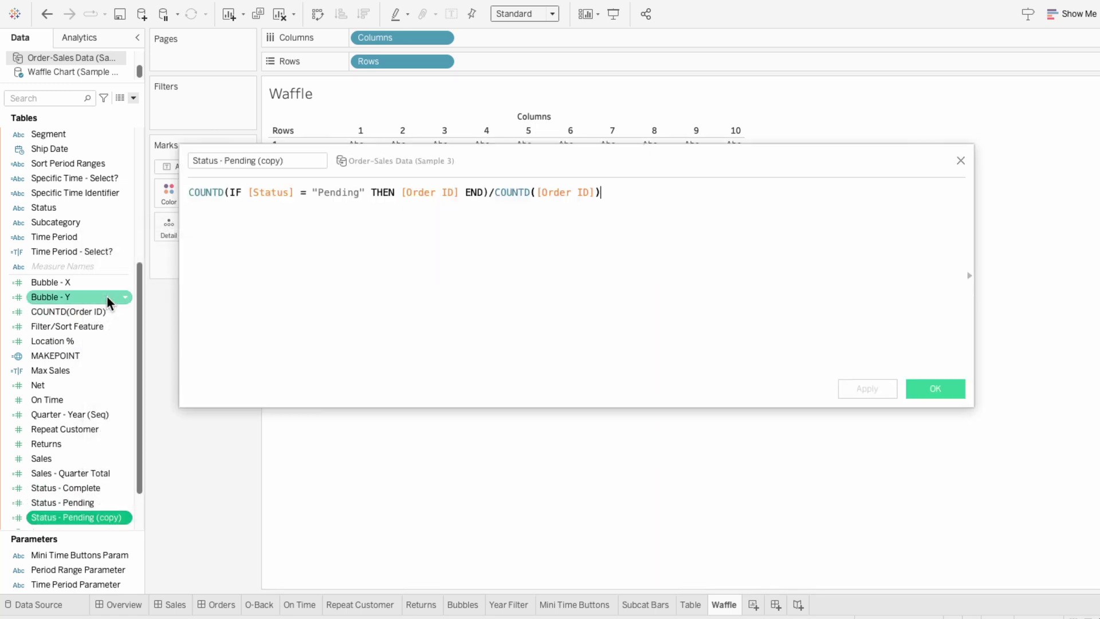
{"action": "left_click_drag", "start_coordinate": [225, 161], "coordinate": [305, 161]}
{"action": "type", "text": "Cancelled"}
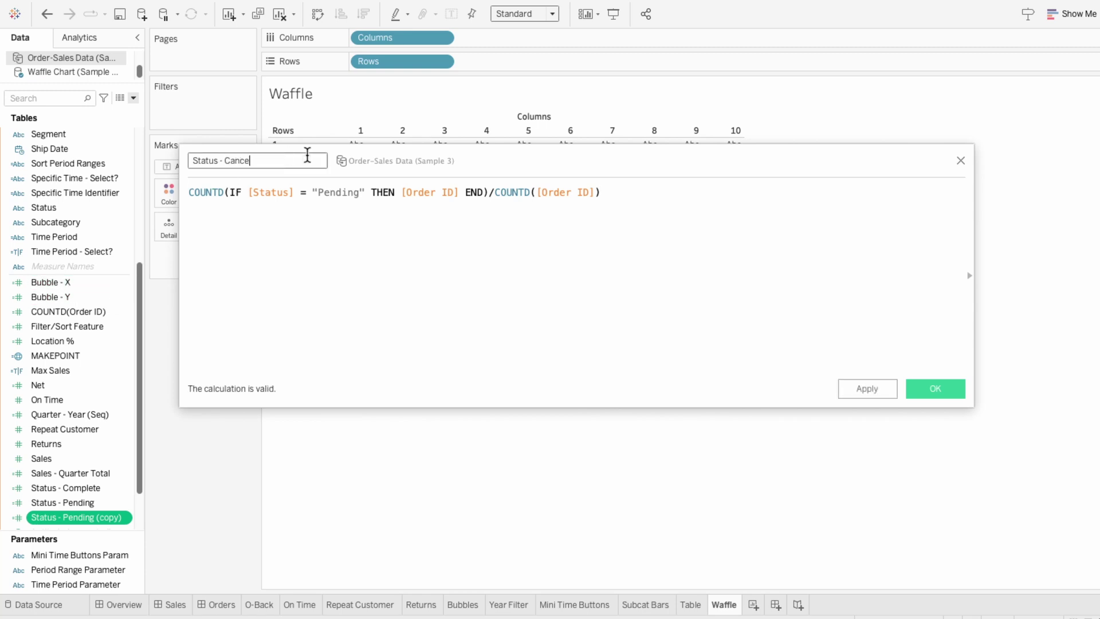
{"action": "left_click", "coordinate": [332, 192]}
{"action": "double_click", "coordinate": [331, 192]}
{"action": "type", "text": "Cancelled"}
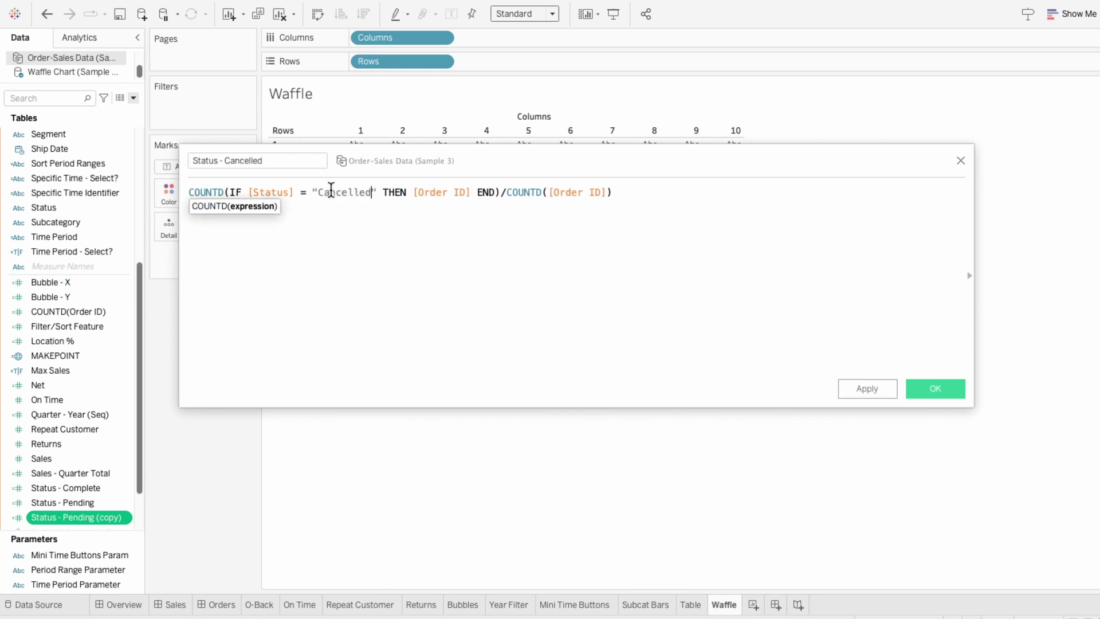
{"action": "left_click", "coordinate": [929, 390]}
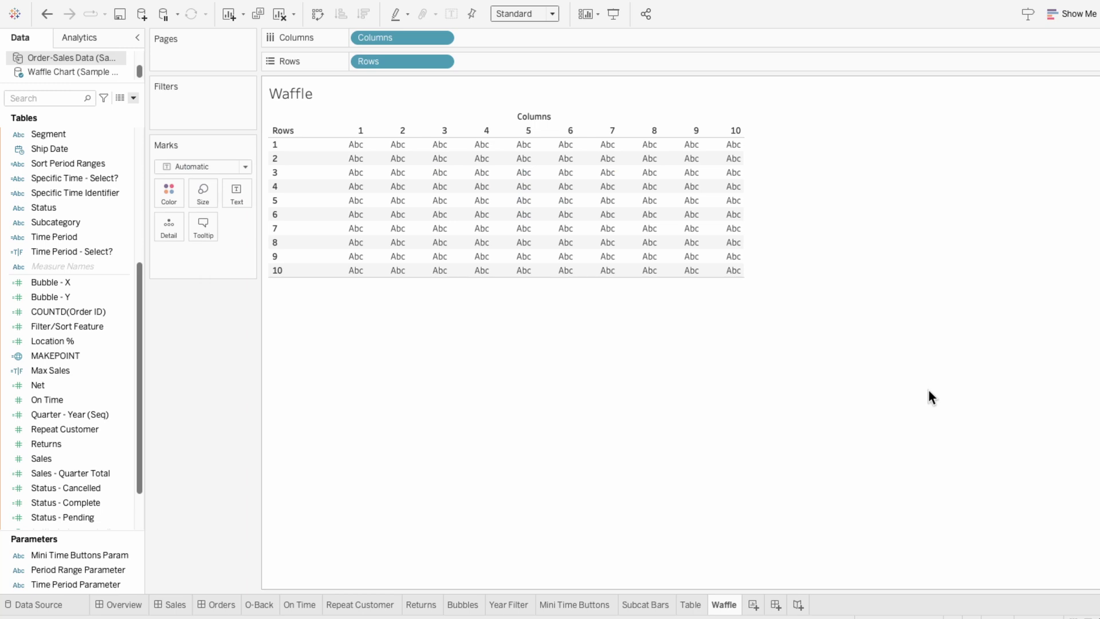
Start a calculated field named 'Waffle Status %' on the Waffle Chart data source
{"action": "left_click", "coordinate": [96, 72]}
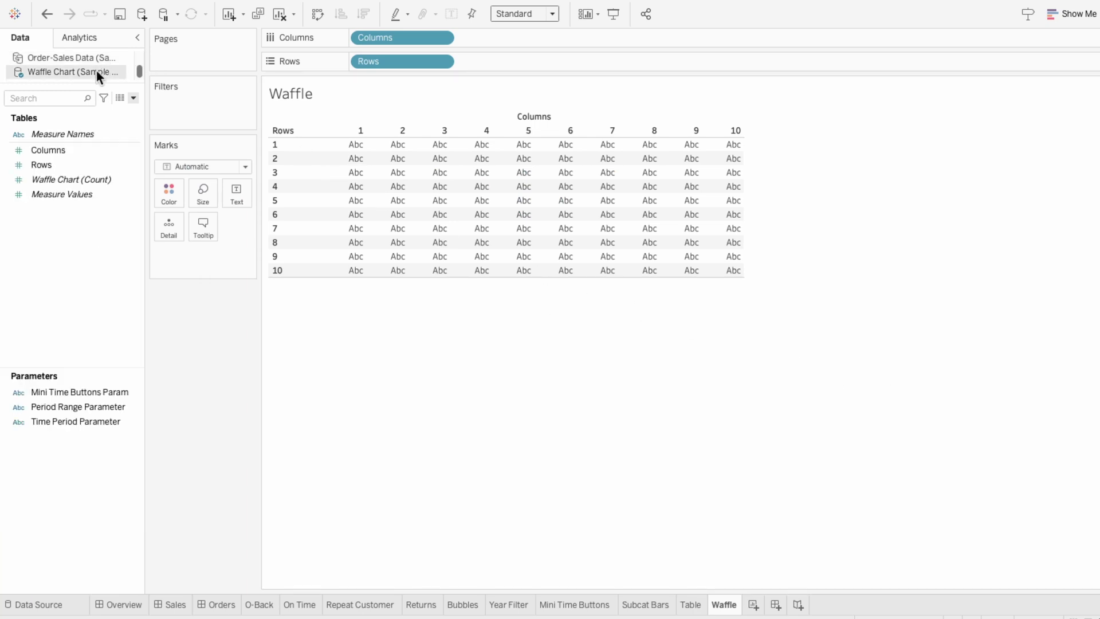
{"action": "left_click", "coordinate": [133, 98]}
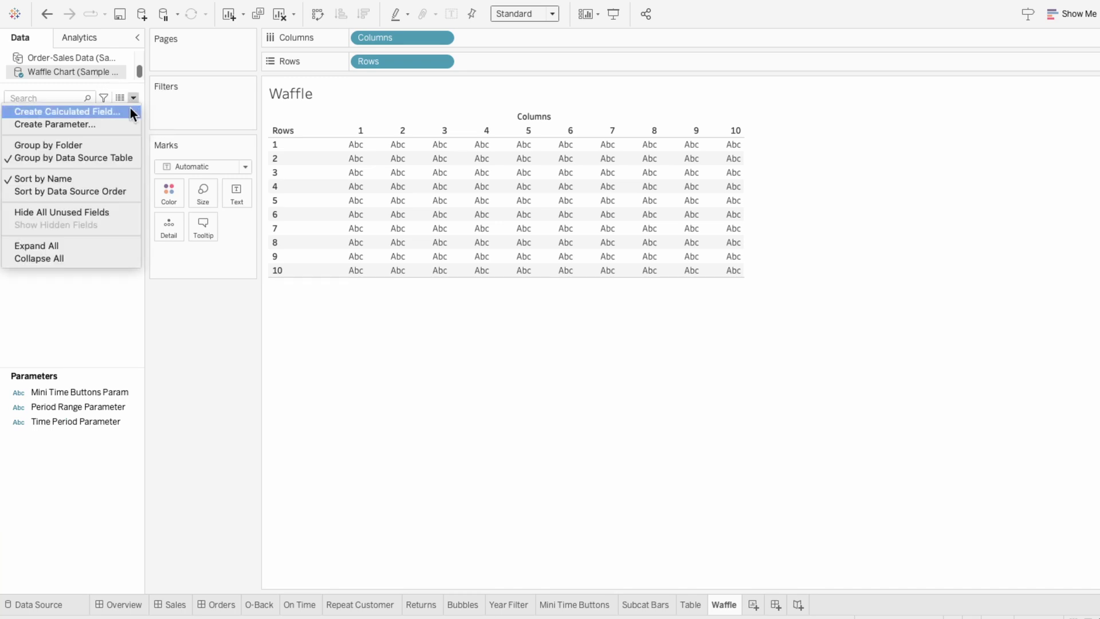
{"action": "left_click", "coordinate": [130, 109]}
{"action": "type", "text": "Waffle "}
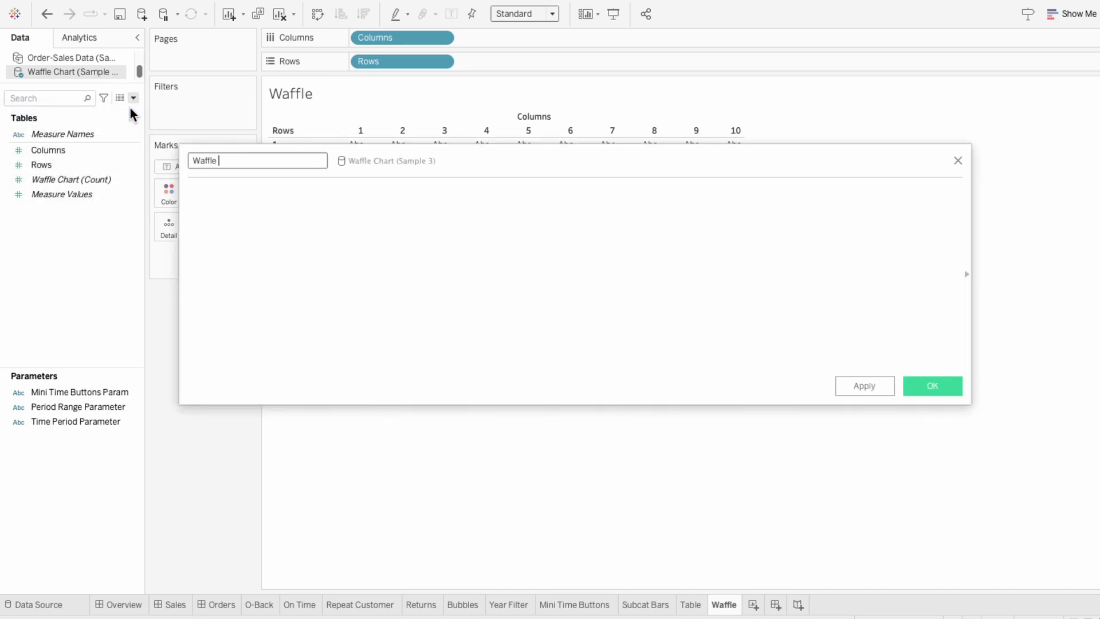
{"action": "type", "text": "Status %"}
{"action": "key", "text": "Tab"}
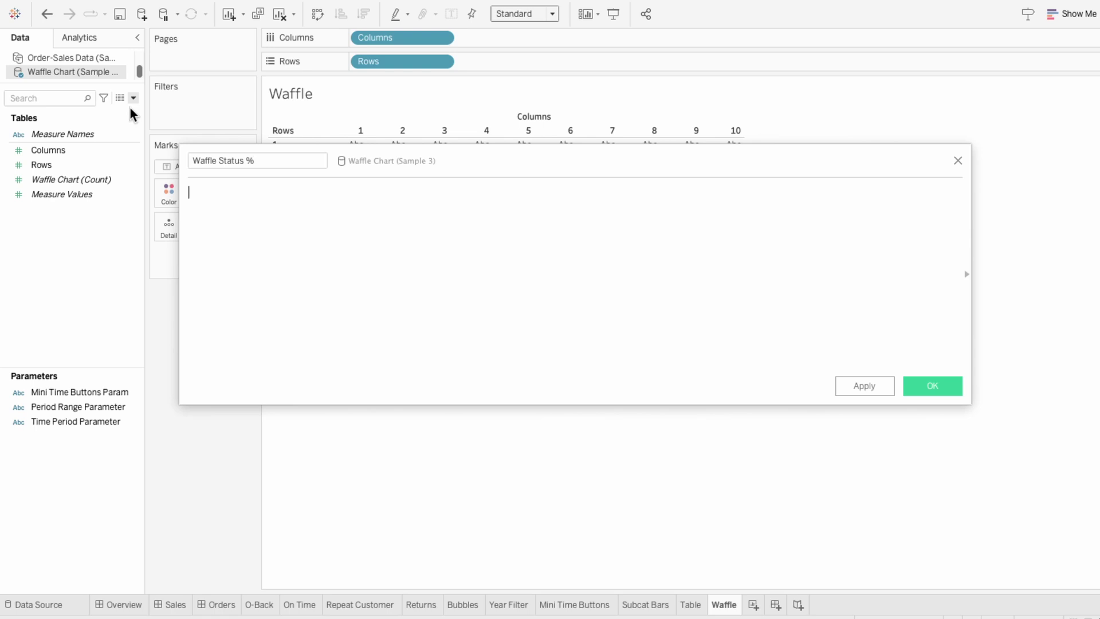
Enter IF AVG(([Rows]*10)-(10-[Columns])) <= ROUND([Status - Complete]*100) THEN "Complete"
{"action": "type", "text": "IF A"}
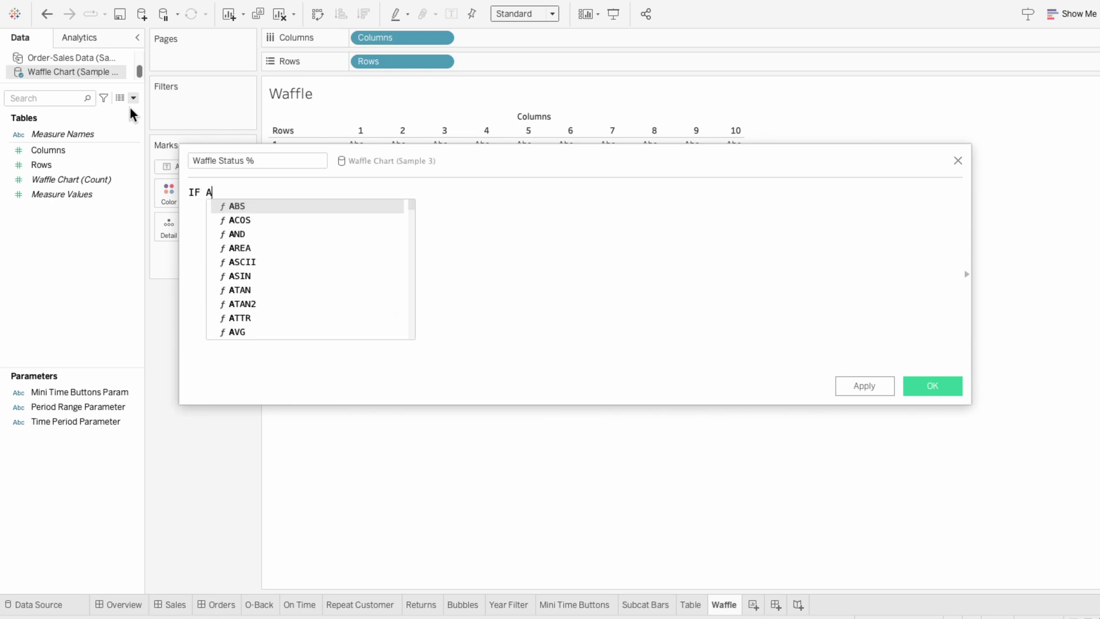
{"action": "type", "text": "VG((rows"}
{"action": "key", "text": "Return"}
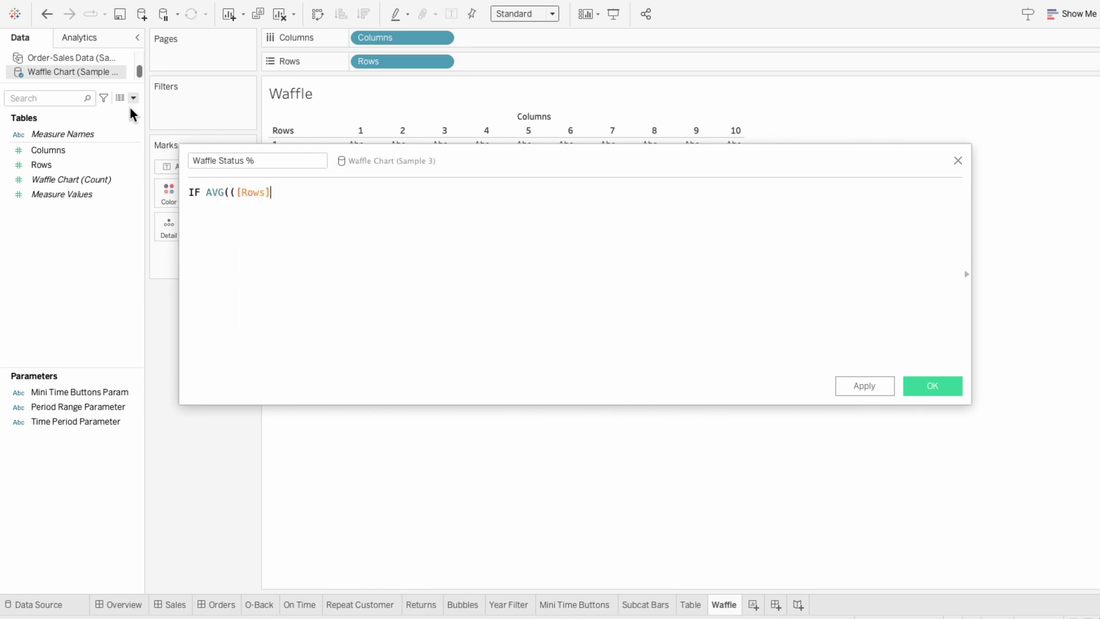
{"action": "type", "text": "*10)-(10-col"}
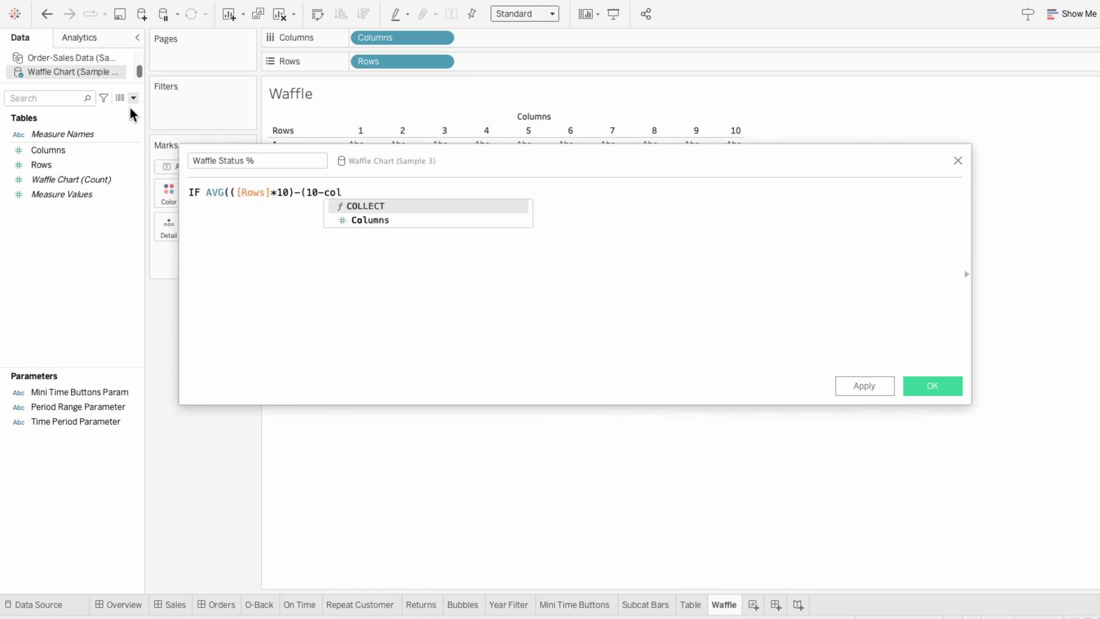
{"action": "key", "text": "Return"}
{"action": "type", "text": ")) "}
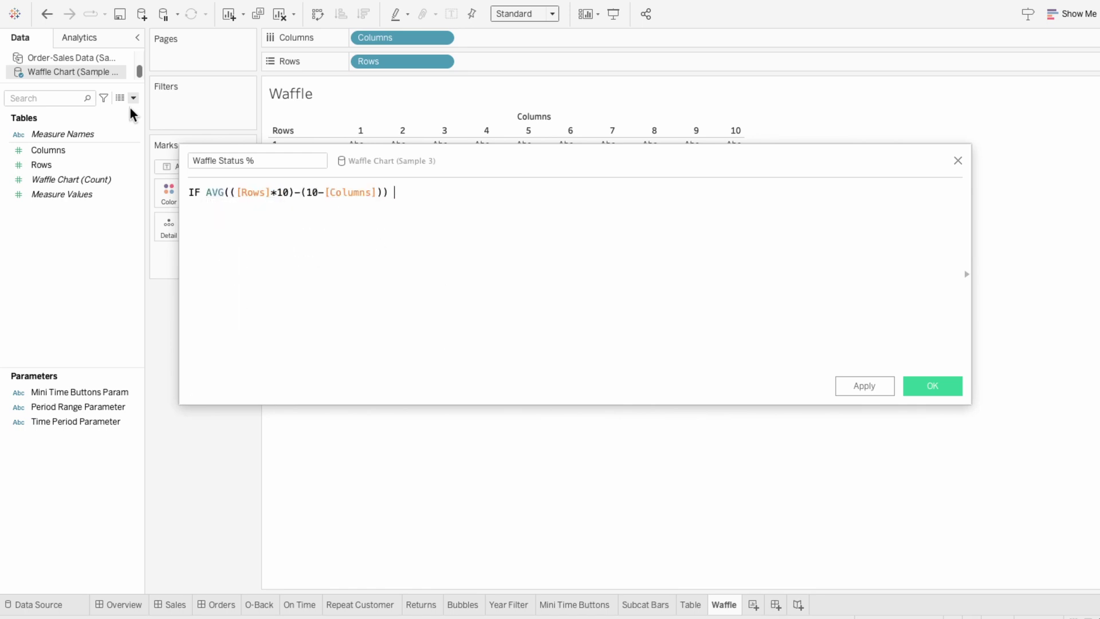
{"action": "type", "text": "<= ROUND((complet"}
{"action": "key", "text": "Return"}
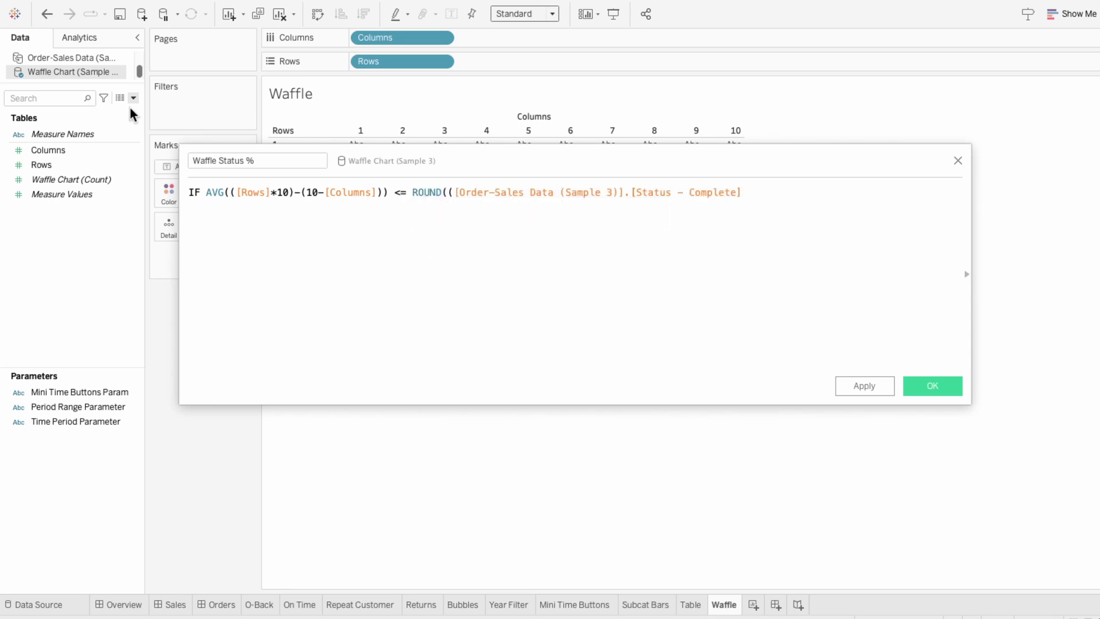
{"action": "type", "text": ")*100) THEN \"Complete\""}
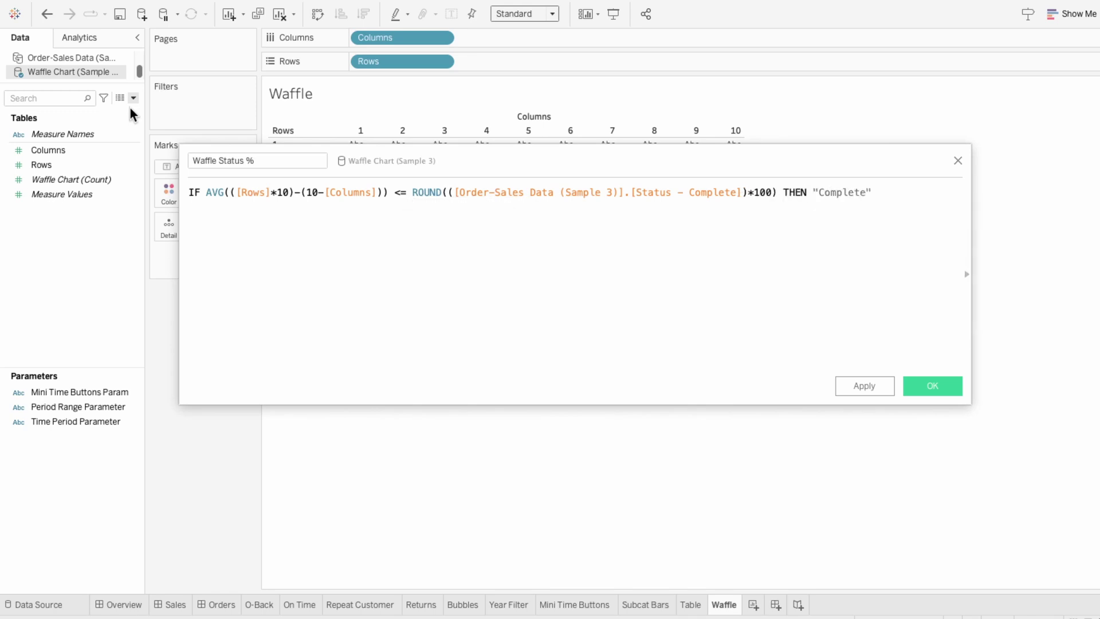
Add an ELSEIF line comparing against ROUND(([Status - Complete] + [Status - Pending])*100)
{"action": "left_click_drag", "start_coordinate": [913, 195], "coordinate": [163, 197]}
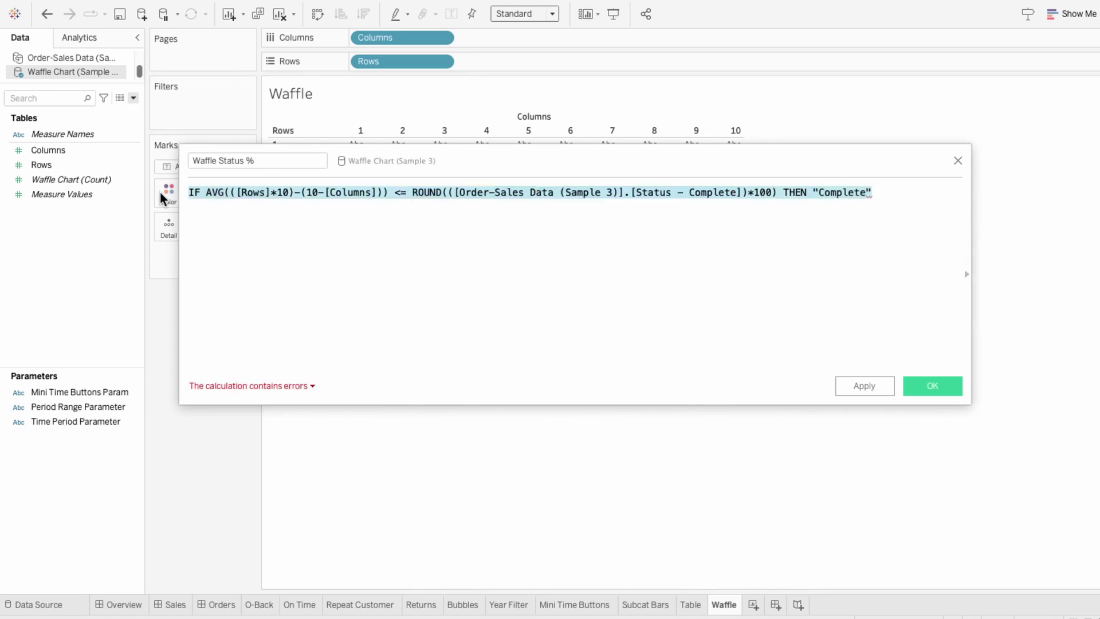
{"action": "key", "text": "ctrl+c"}
{"action": "left_click", "coordinate": [885, 189]}
{"action": "key", "text": "Return"}
{"action": "key", "text": "ctrl+v"}
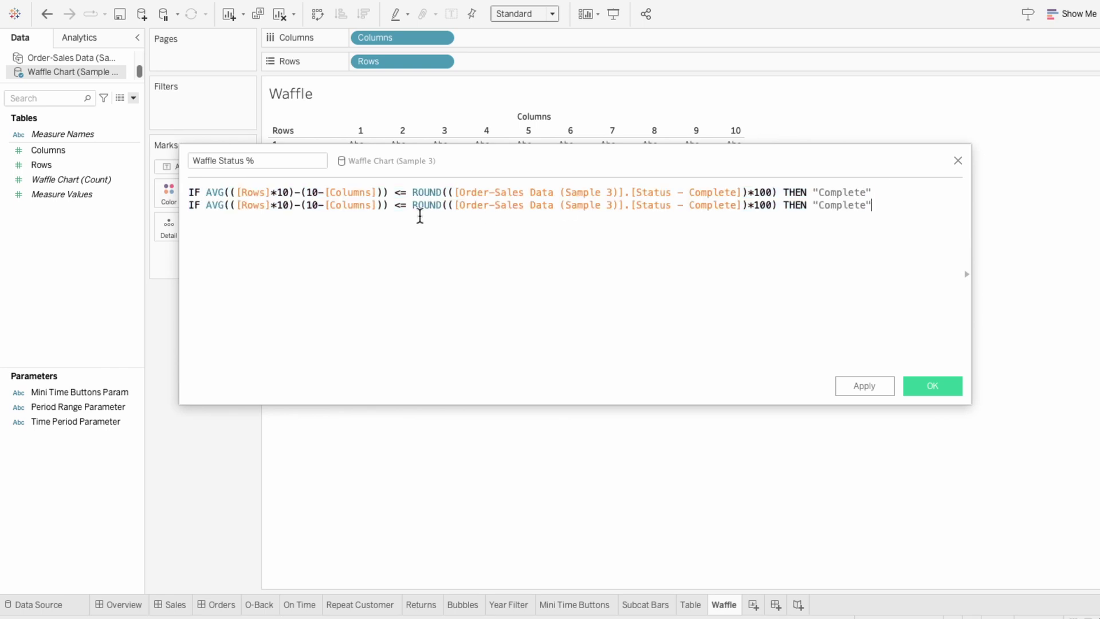
{"action": "double_click", "coordinate": [195, 205]}
{"action": "type", "text": "ELSEIF"}
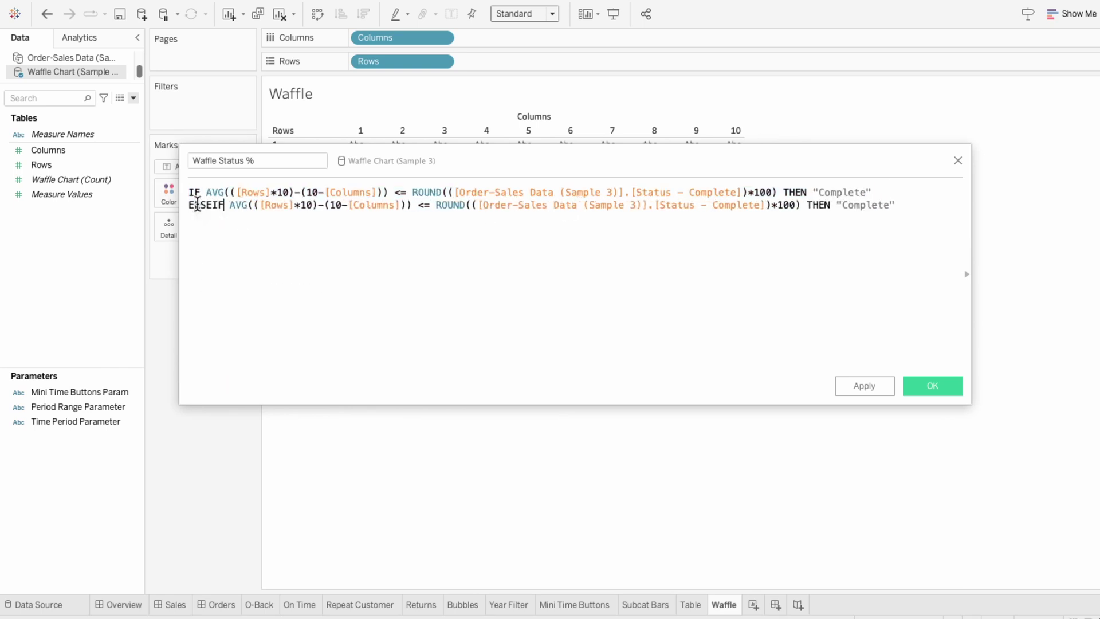
{"action": "left_click", "coordinate": [766, 205]}
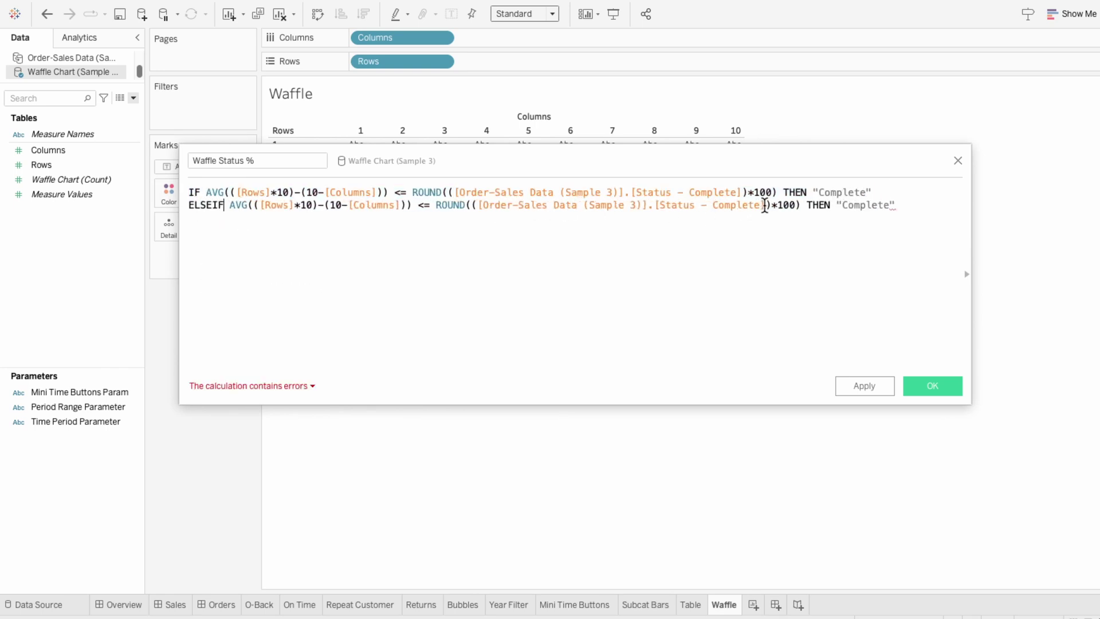
{"action": "type", "text": "+ pendi"}
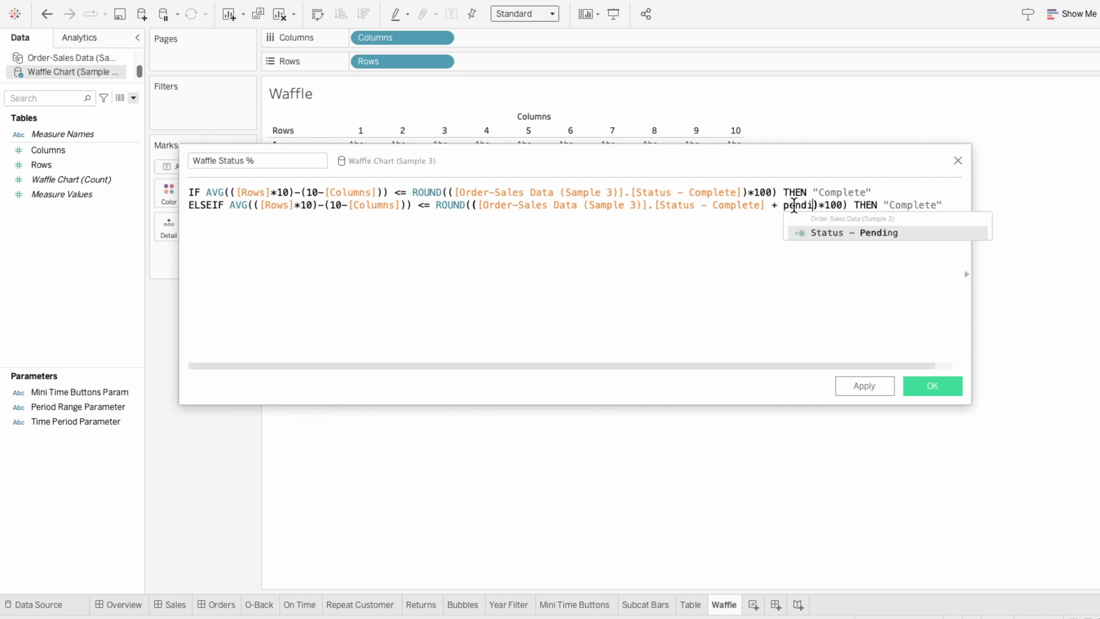
{"action": "key", "text": "Return"}
{"action": "type", "text": ")*100) THEN \"Complete\""}
Make that branch return "Pending", then add ELSE "Cancelled" and close with END
{"action": "key", "text": "ctrl+Left"}
{"action": "key", "text": "ctrl+Left"}
{"action": "key", "text": "ctrl+Left"}
{"action": "key", "text": "ctrl+Left"}
{"action": "key", "text": "Return"}
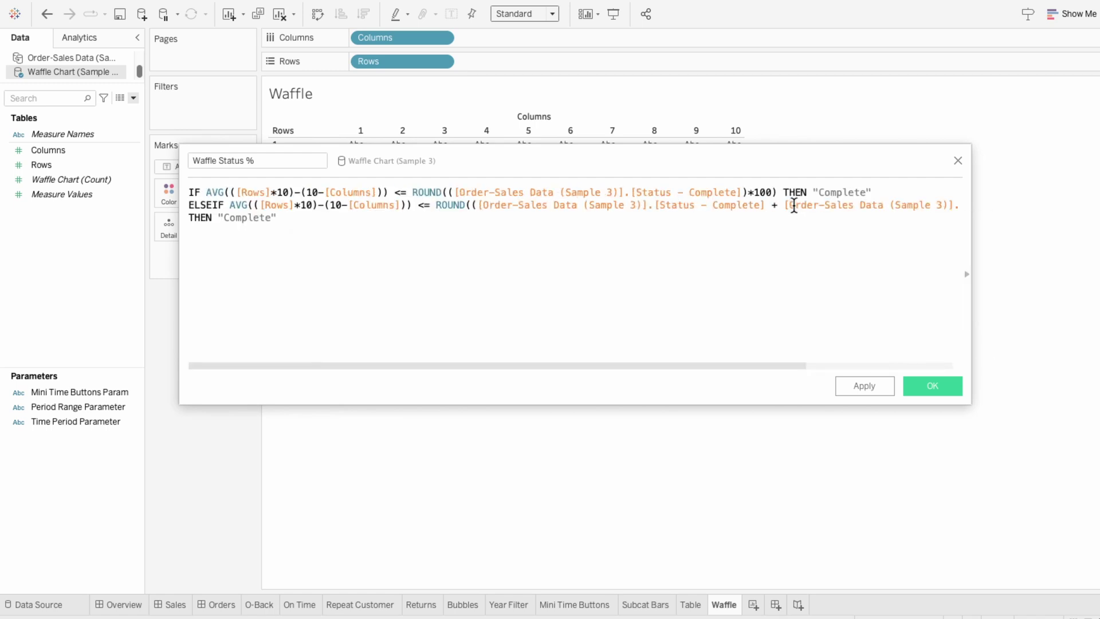
{"action": "double_click", "coordinate": [266, 218]}
{"action": "type", "text": "Pending"}
{"action": "key", "text": "Return"}
{"action": "type", "text": "ELSE \"Cancelled\""}
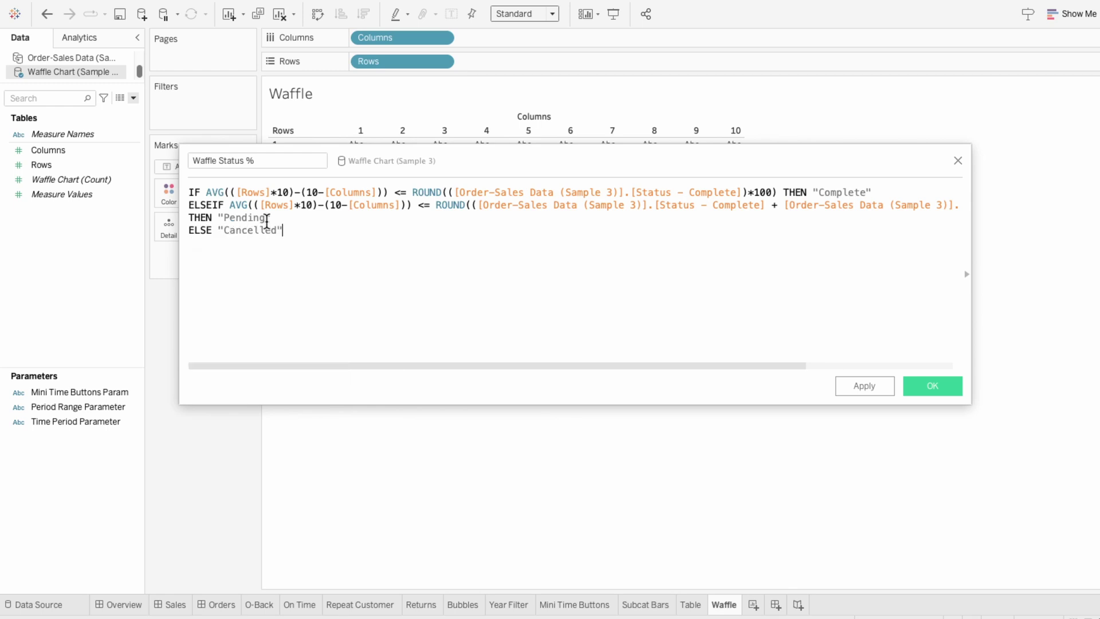
{"action": "key", "text": "Return"}
{"action": "type", "text": "END"}
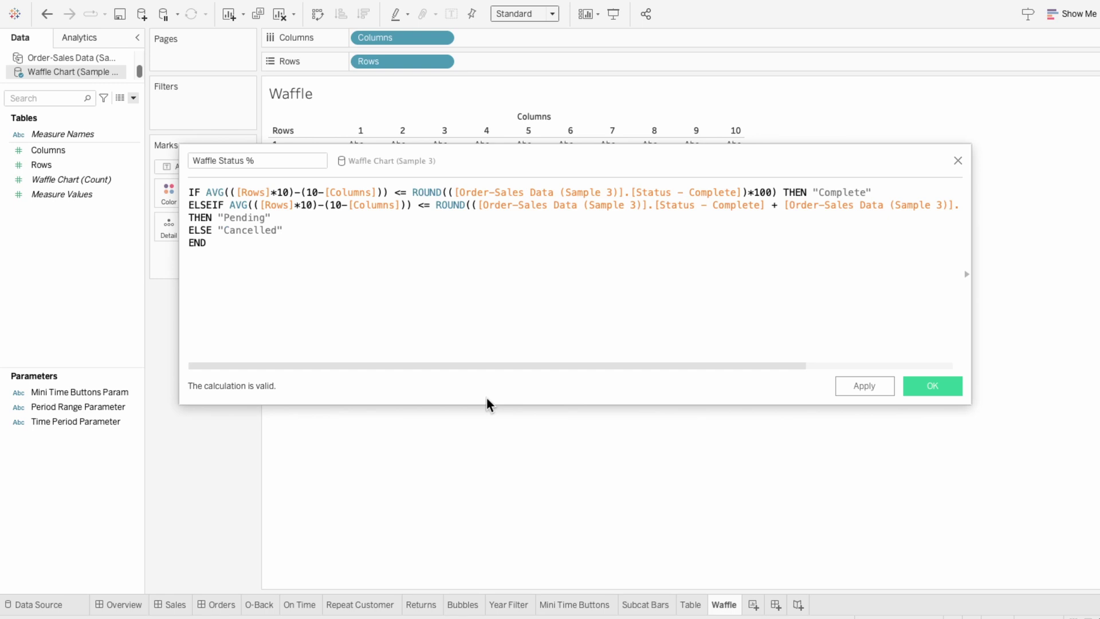
Save Waffle Status % and put it on Color in the Marks card
{"action": "left_click", "coordinate": [947, 389]}
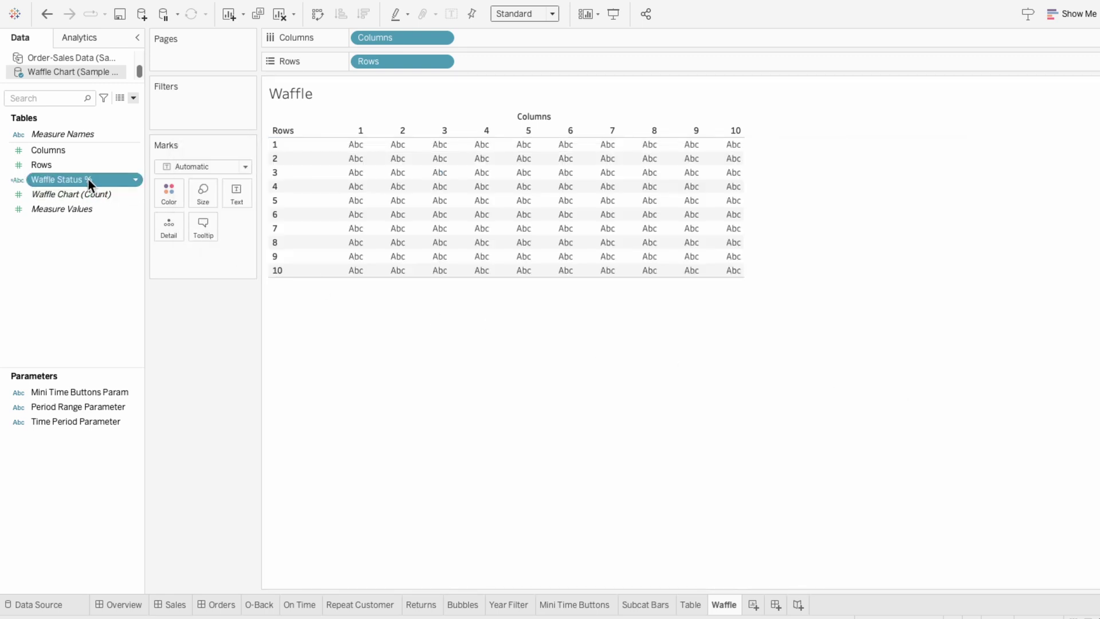
{"action": "left_click_drag", "start_coordinate": [88, 180], "coordinate": [205, 256]}
{"action": "left_click", "coordinate": [167, 253]}
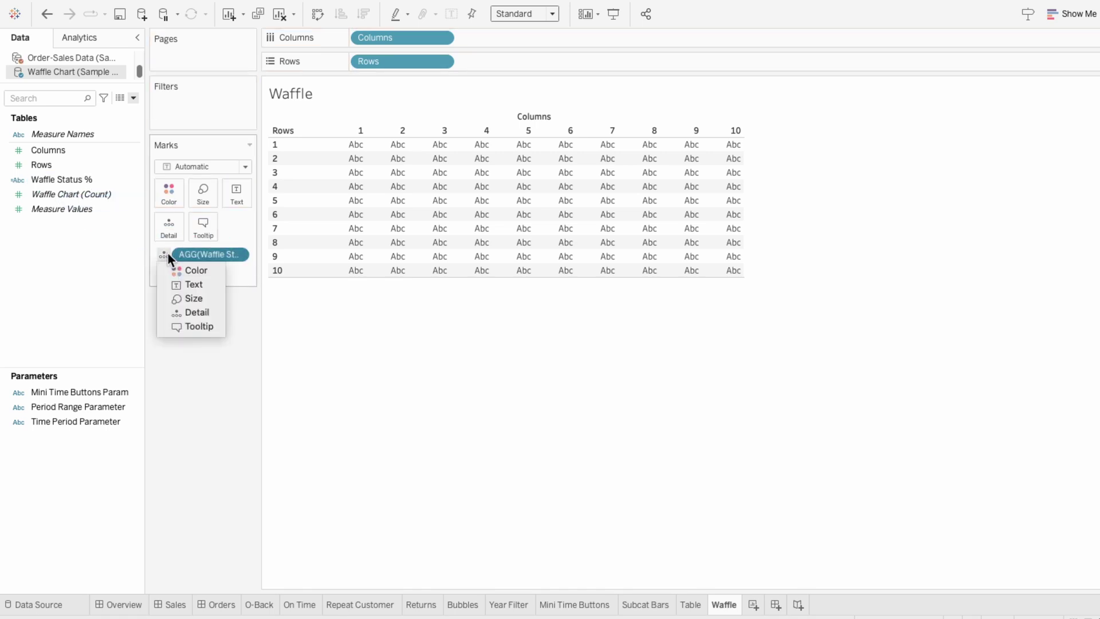
{"action": "left_click", "coordinate": [184, 271]}
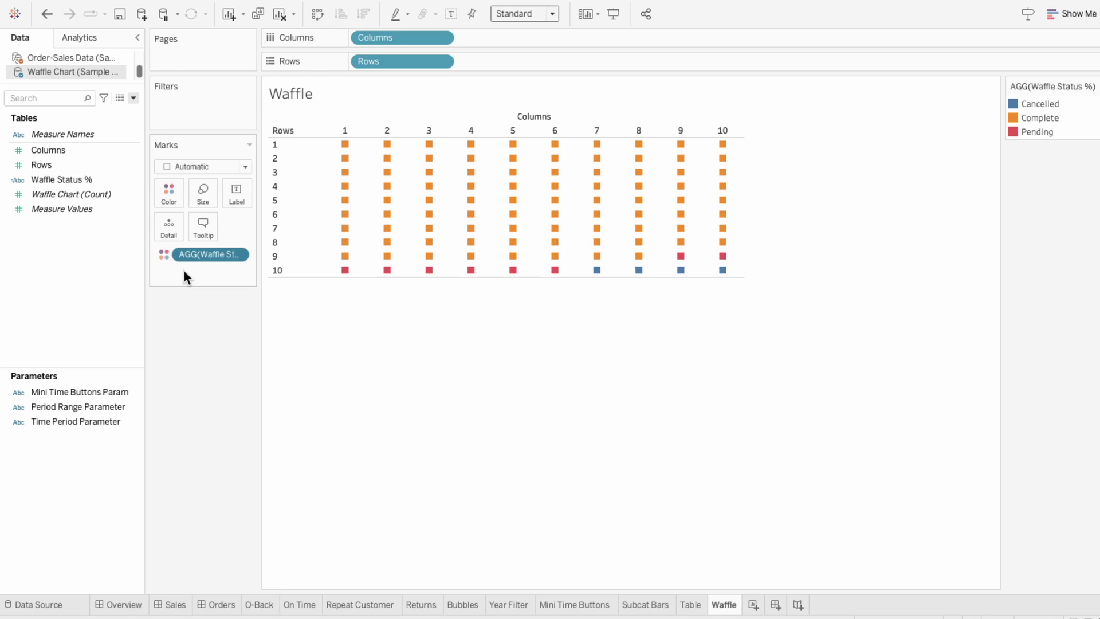
Hide the column and row number headers and stretch the grid taller
{"action": "right_click", "coordinate": [337, 129]}
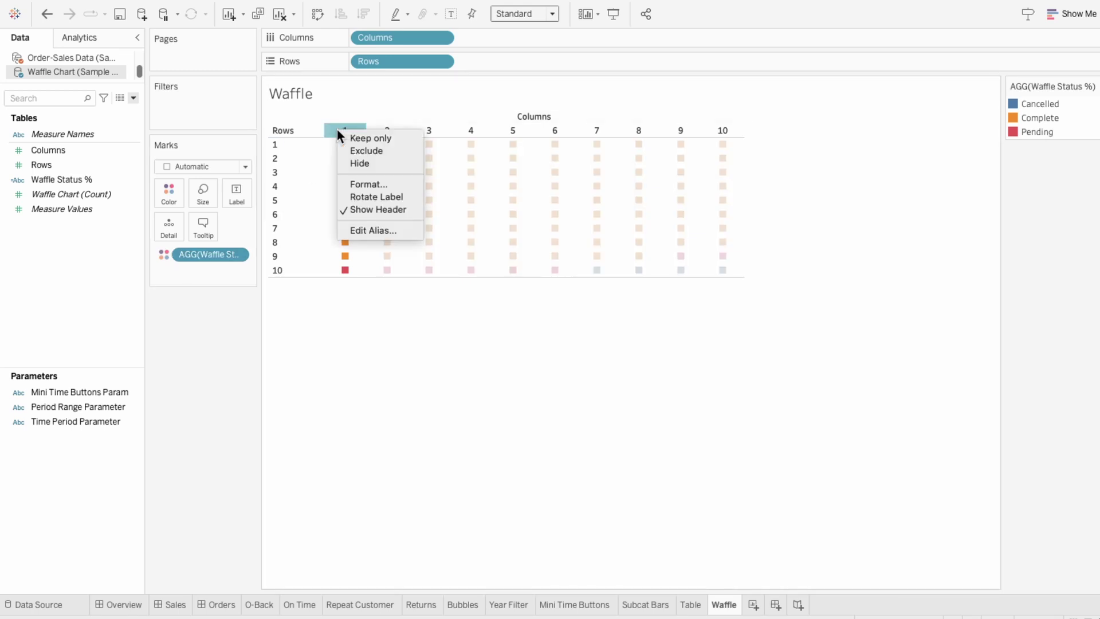
{"action": "left_click", "coordinate": [366, 208]}
{"action": "right_click", "coordinate": [283, 184]}
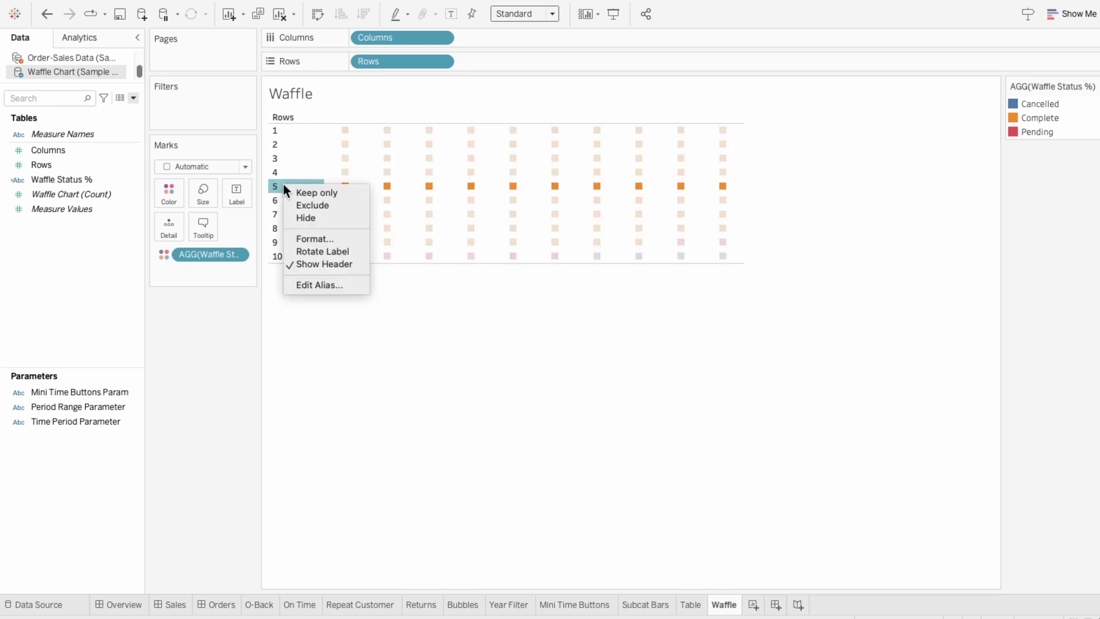
{"action": "left_click", "coordinate": [312, 261]}
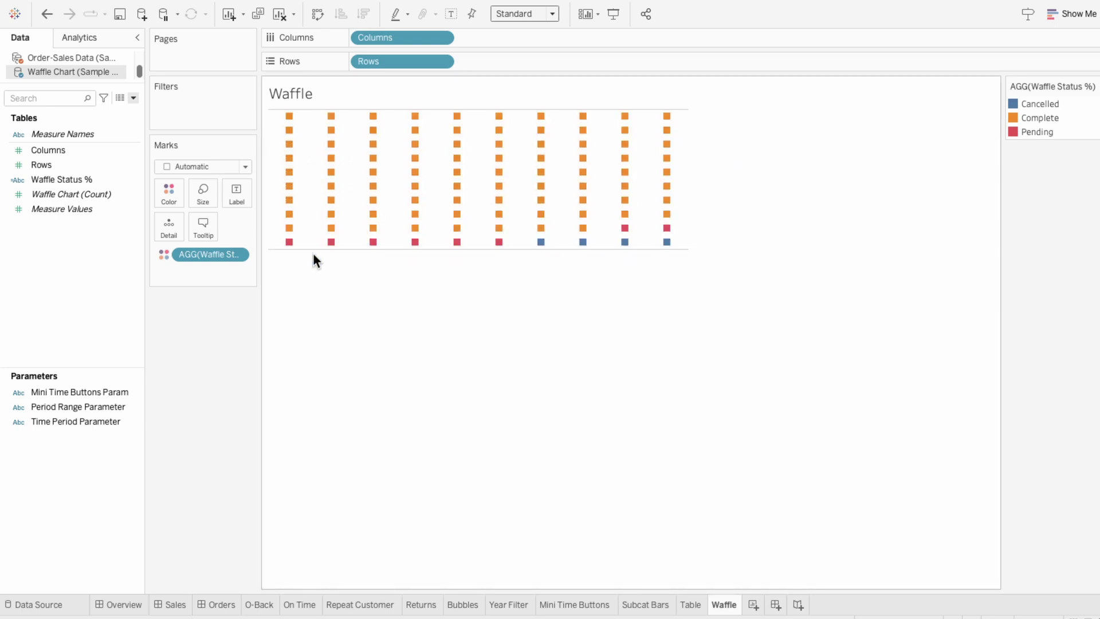
{"action": "left_click_drag", "start_coordinate": [312, 249], "coordinate": [316, 347]}
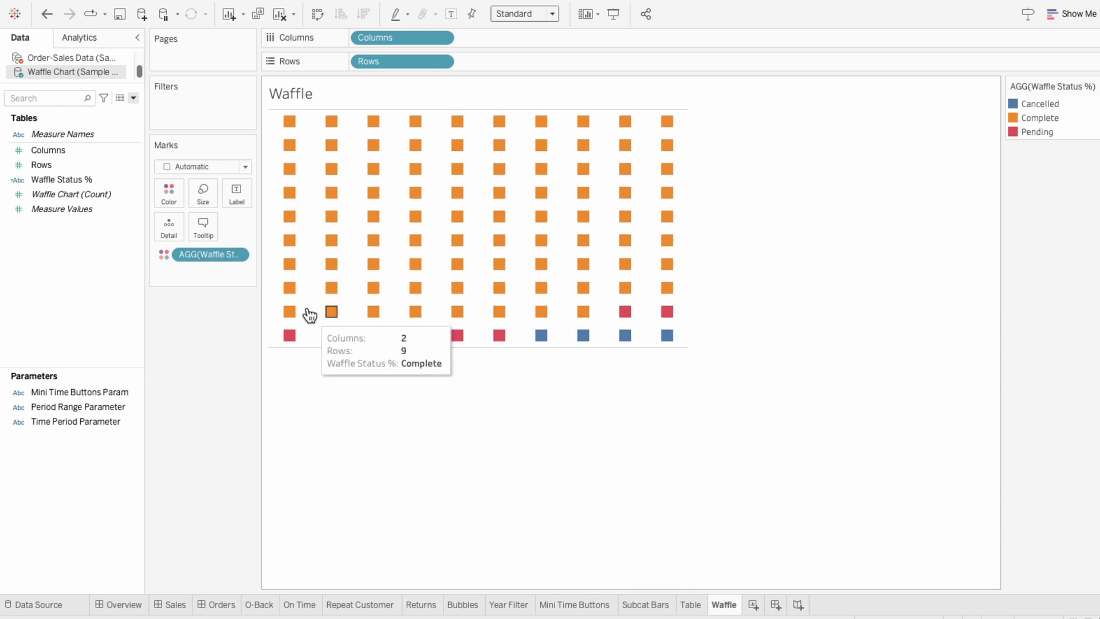
Set worksheet shading and row dividers to None in the Format pane, then close it
{"action": "right_click", "coordinate": [301, 290]}
{"action": "left_click", "coordinate": [318, 343]}
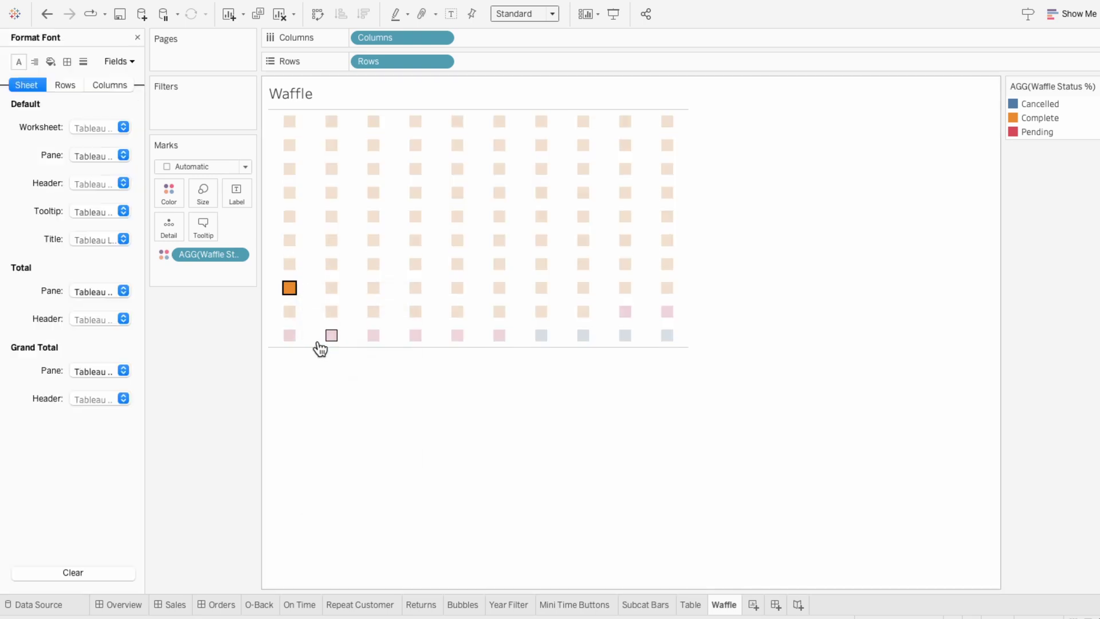
{"action": "left_click", "coordinate": [51, 62]}
{"action": "left_click", "coordinate": [93, 127]}
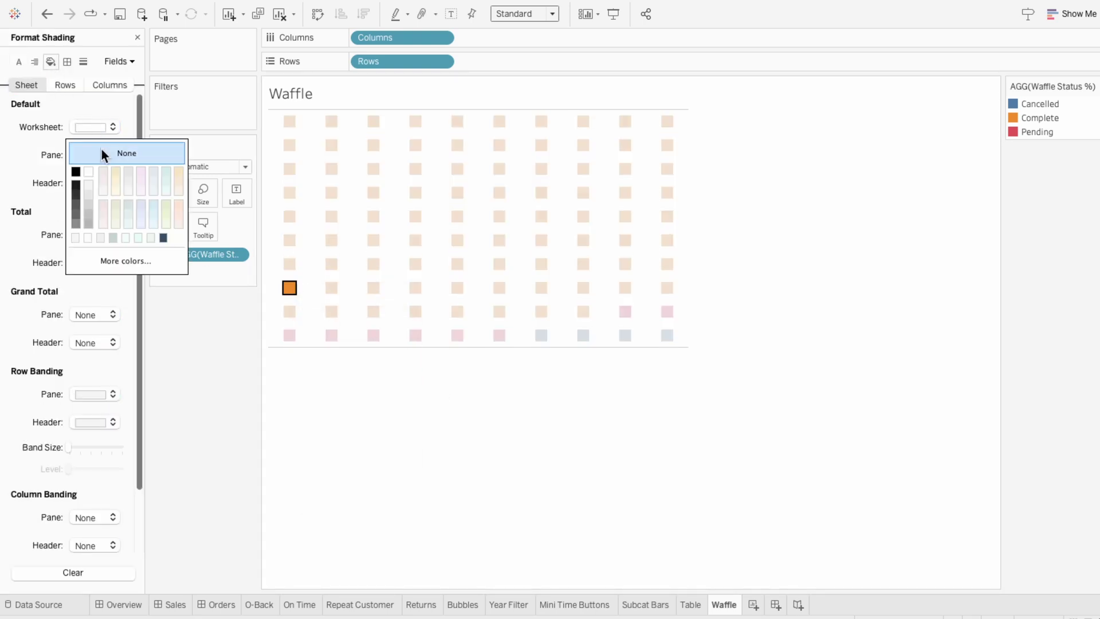
{"action": "left_click", "coordinate": [102, 151]}
{"action": "left_click", "coordinate": [67, 62]}
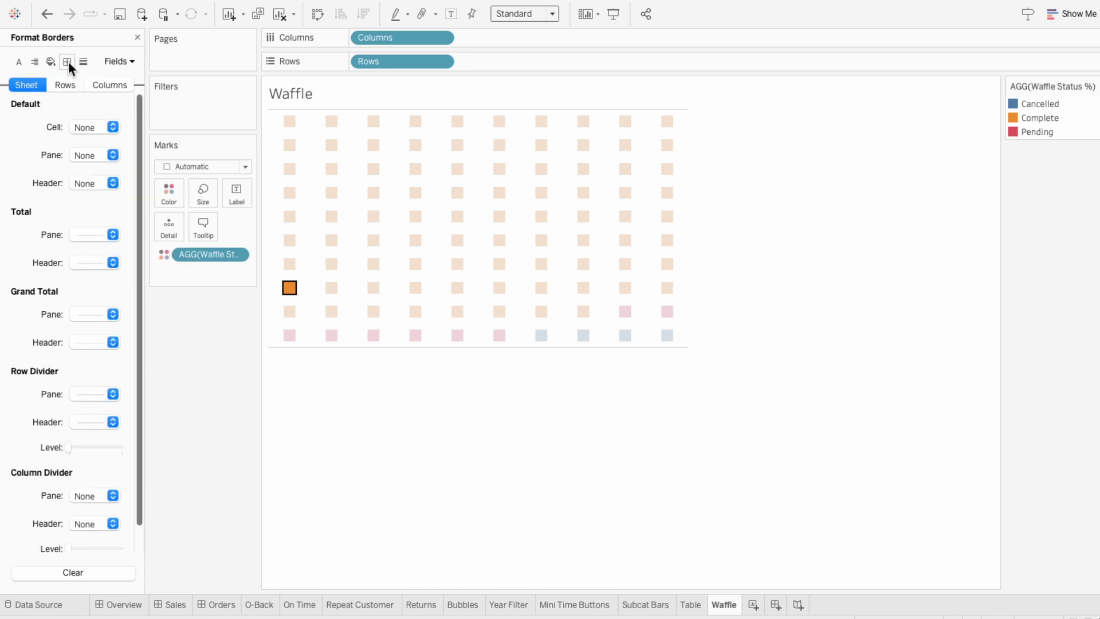
{"action": "left_click", "coordinate": [94, 394]}
{"action": "left_click", "coordinate": [96, 408]}
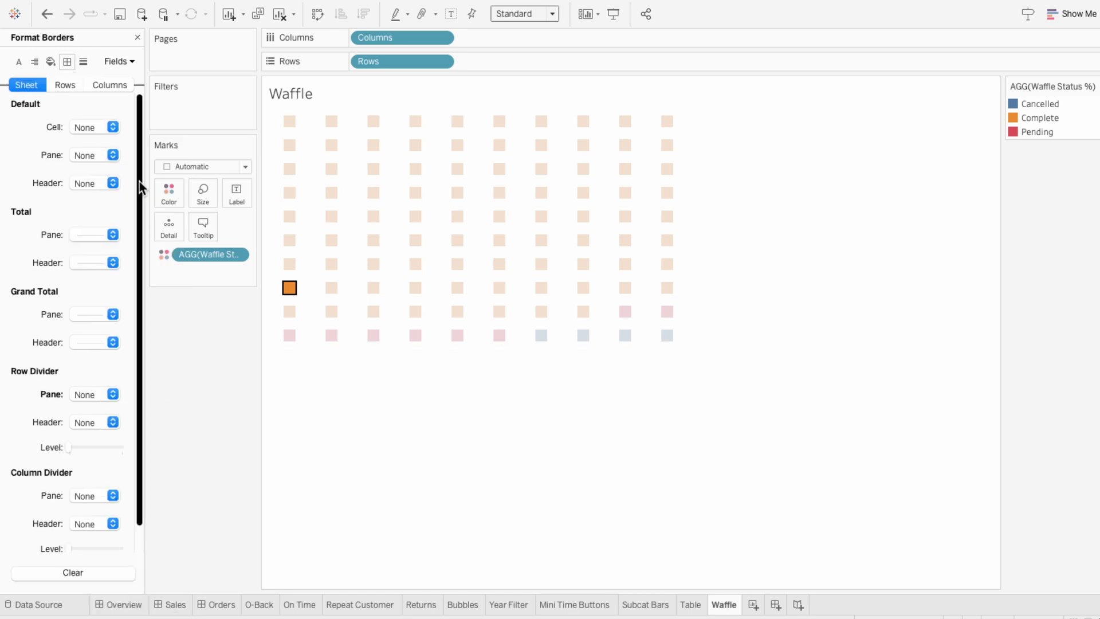
{"action": "left_click", "coordinate": [137, 37]}
{"action": "left_click", "coordinate": [308, 377]}
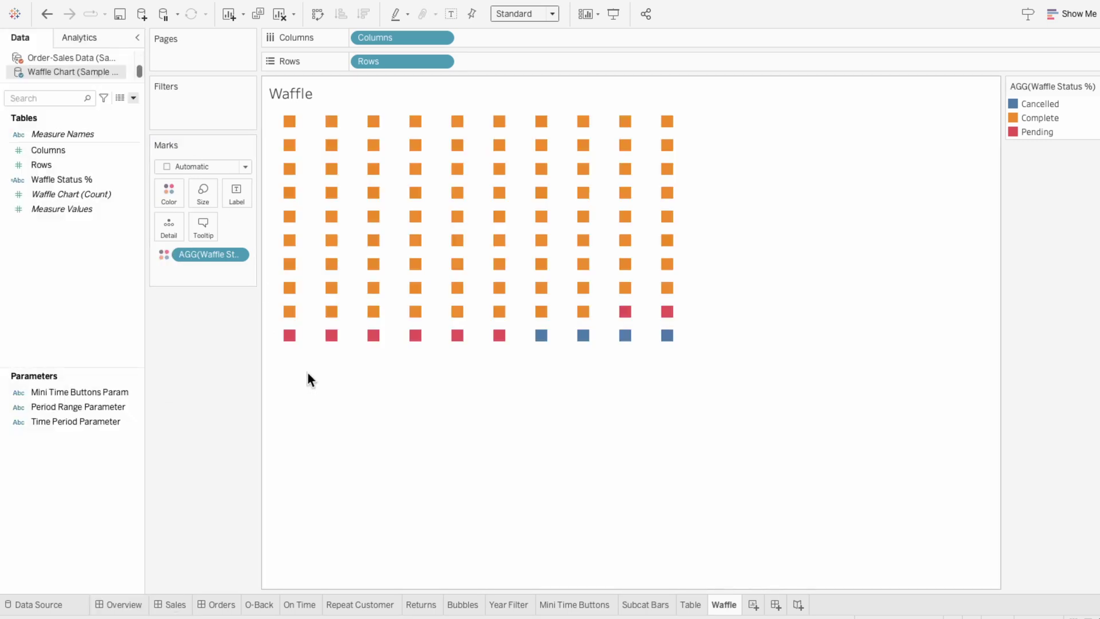
In Edit Colors, set Cancelled to pink and Complete to light green
{"action": "left_click", "coordinate": [1095, 87]}
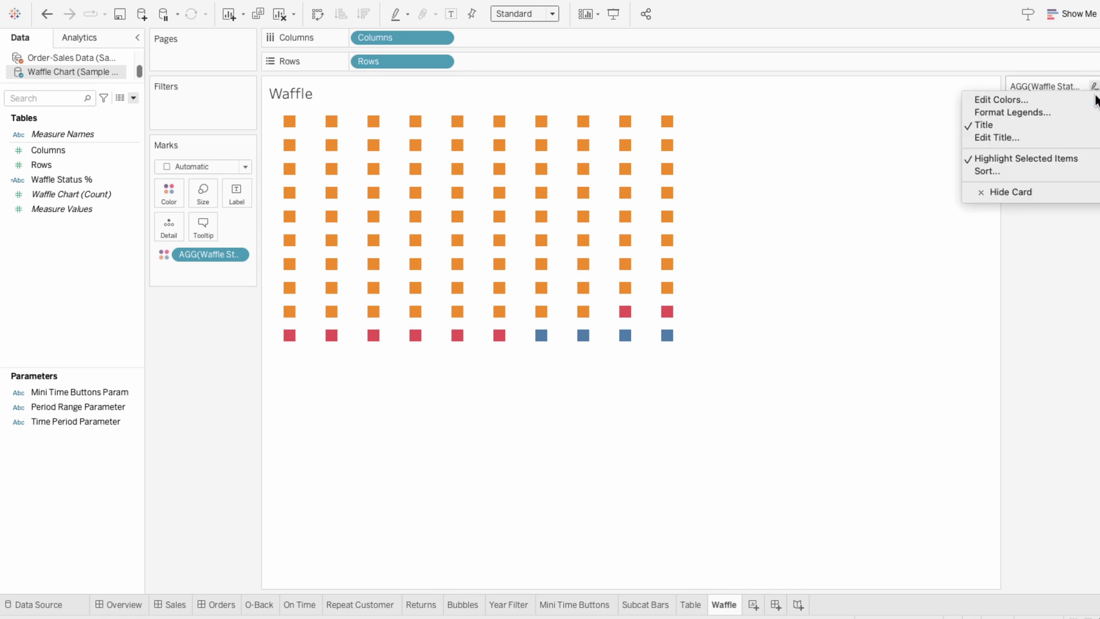
{"action": "left_click", "coordinate": [1095, 101]}
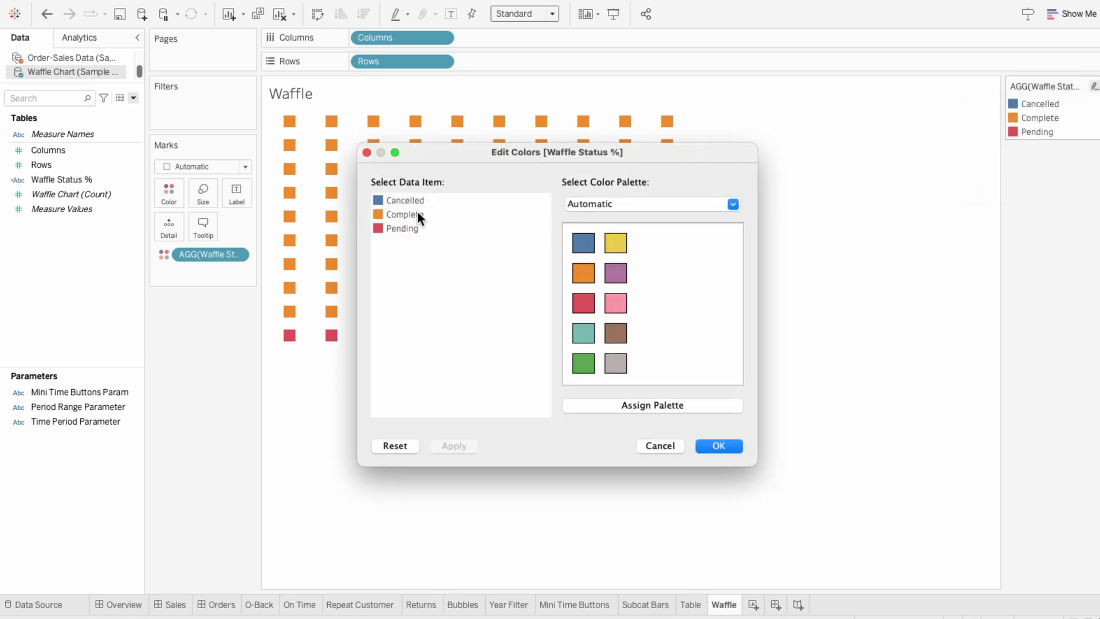
{"action": "double_click", "coordinate": [381, 200]}
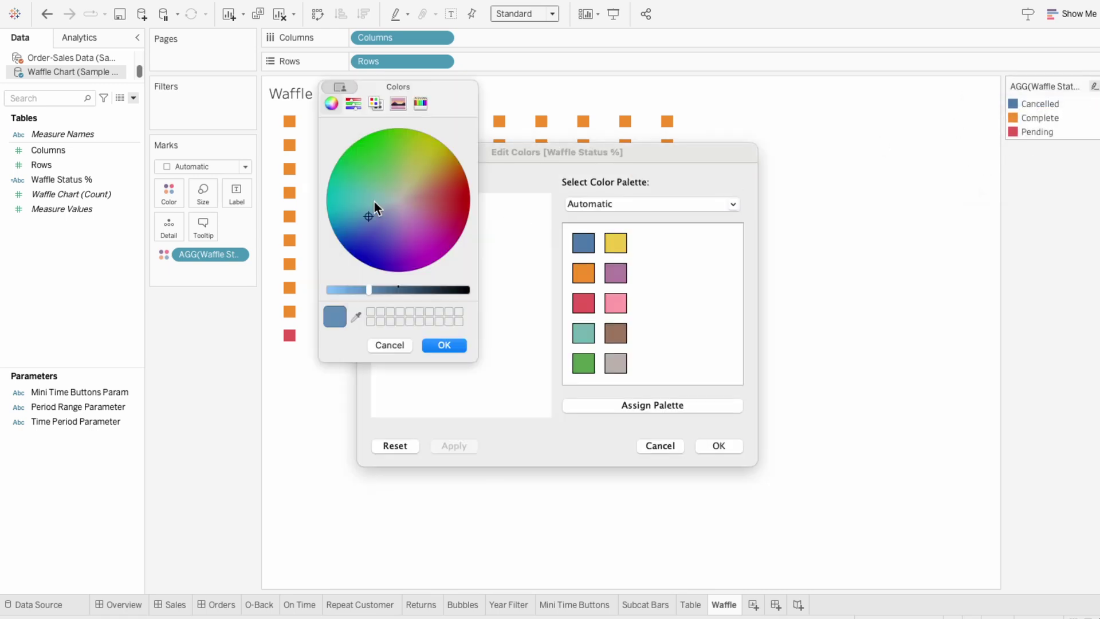
{"action": "left_click", "coordinate": [356, 317]}
{"action": "left_click", "coordinate": [615, 303]}
{"action": "left_click", "coordinate": [444, 345]}
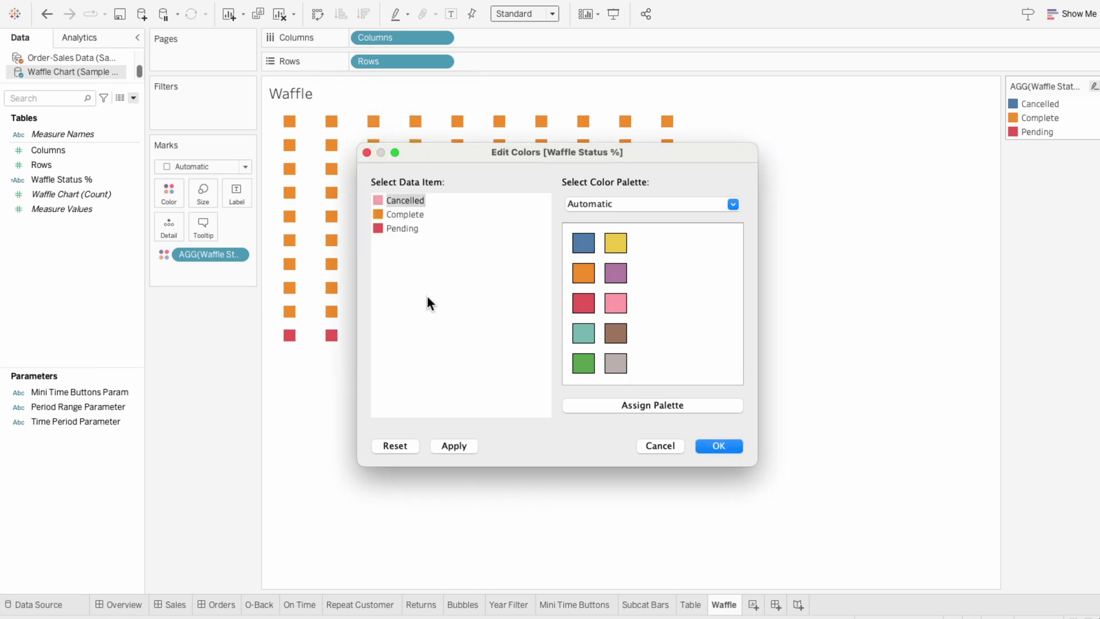
{"action": "double_click", "coordinate": [374, 215]}
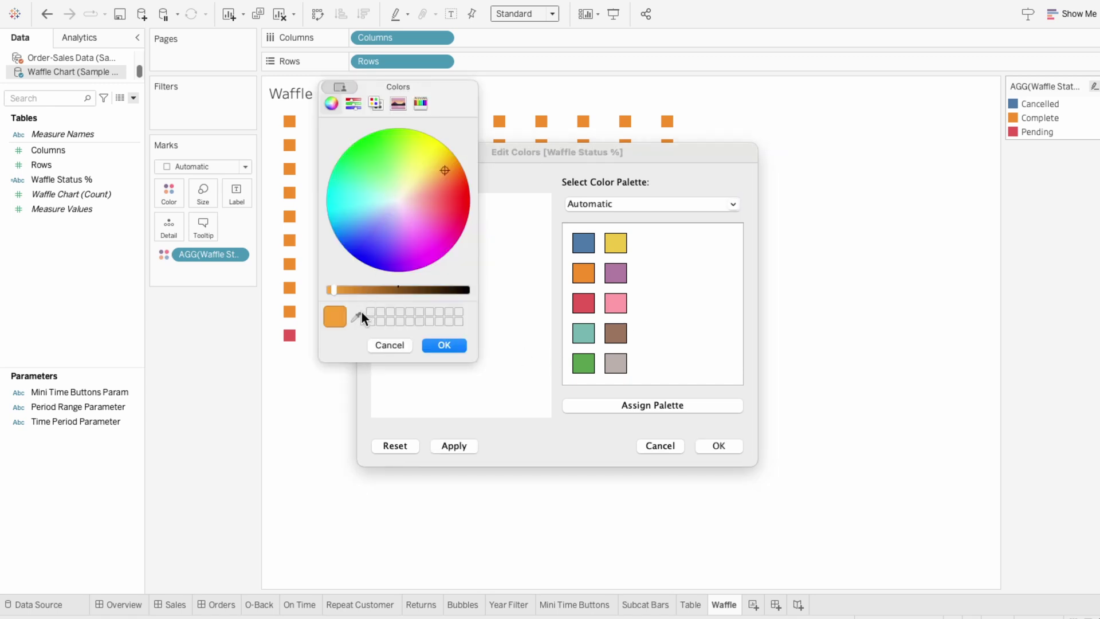
{"action": "left_click", "coordinate": [395, 179]}
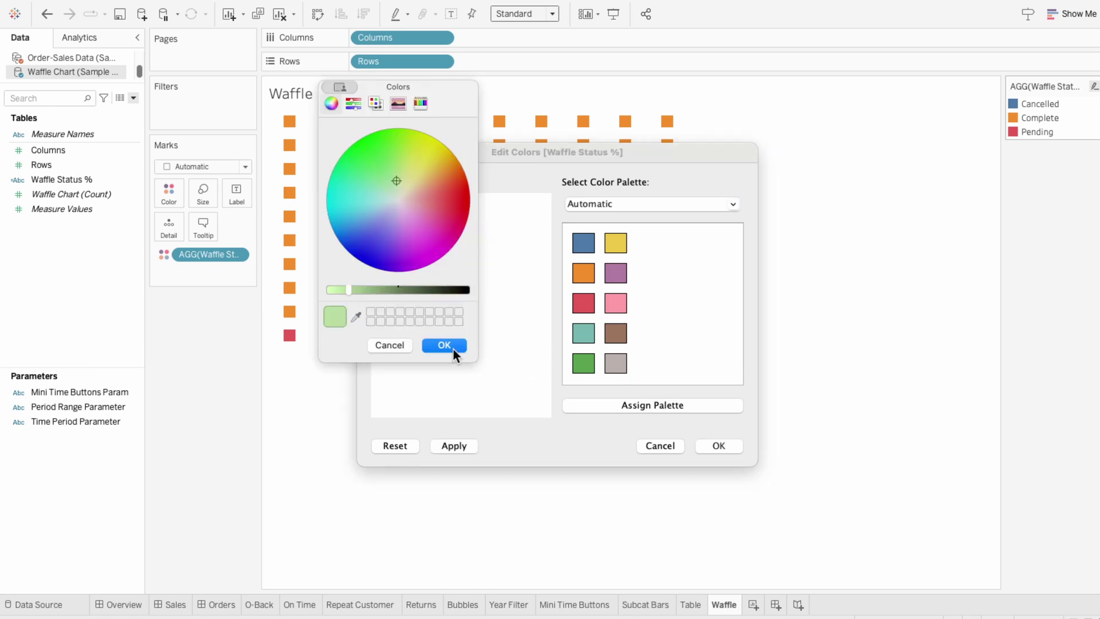
{"action": "left_click", "coordinate": [450, 345]}
Set Pending to peach, apply the colours, and enlarge the mark size
{"action": "double_click", "coordinate": [377, 228]}
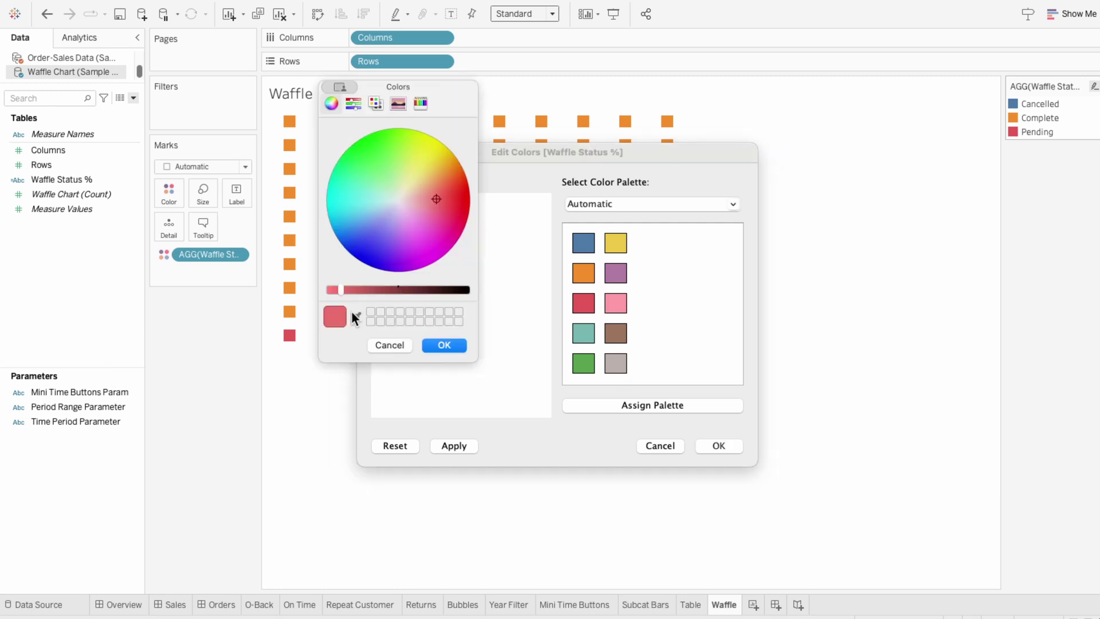
{"action": "left_click", "coordinate": [415, 190]}
{"action": "left_click", "coordinate": [446, 345]}
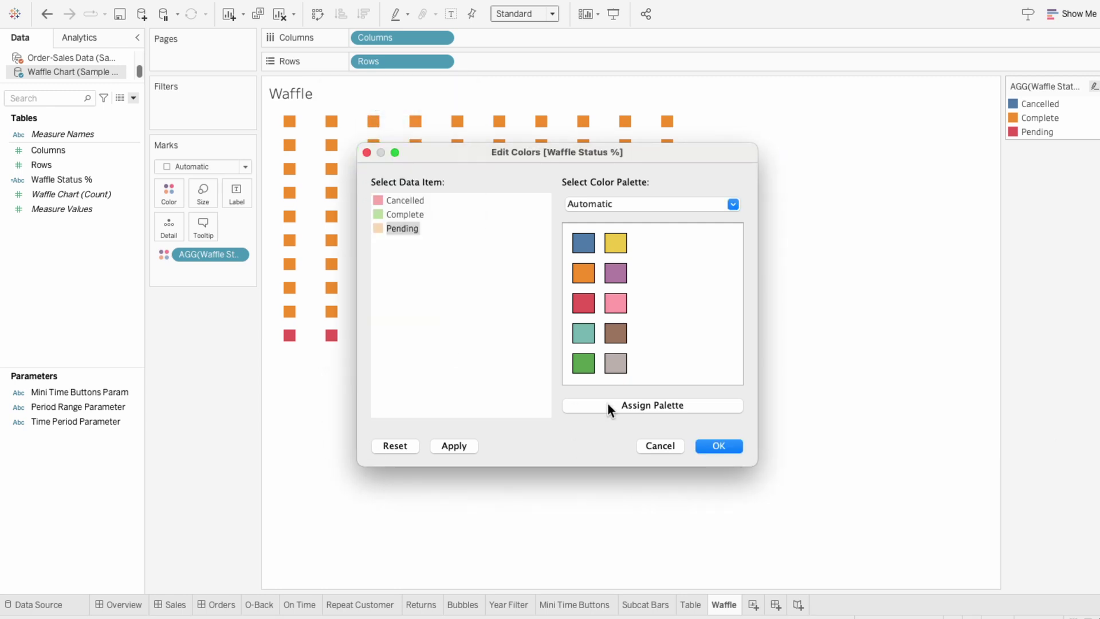
{"action": "left_click", "coordinate": [732, 446]}
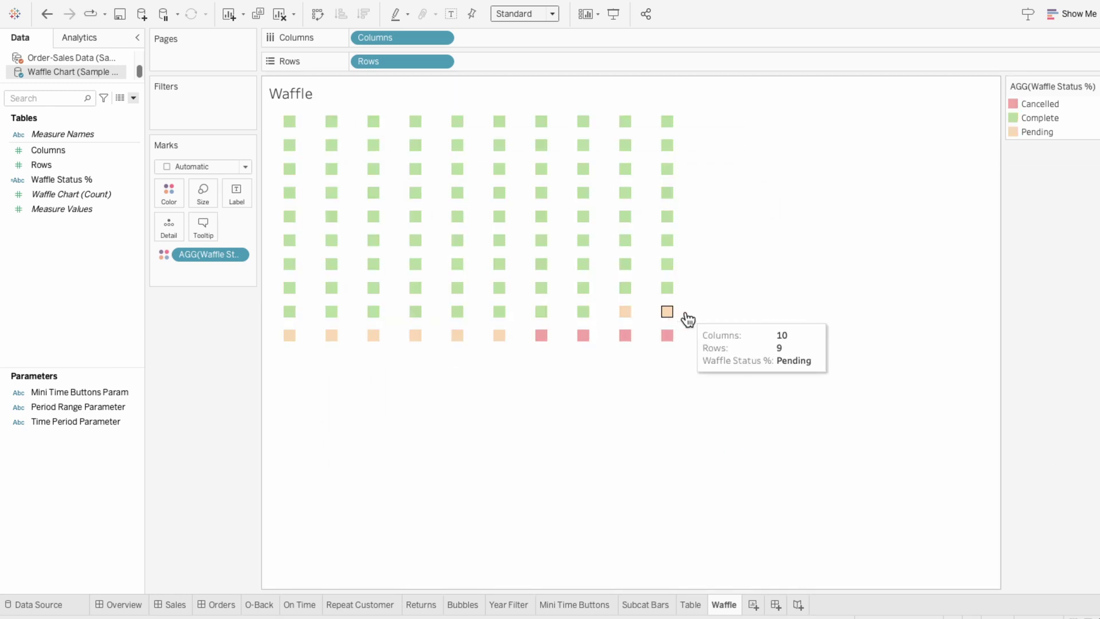
{"action": "left_click", "coordinate": [206, 194]}
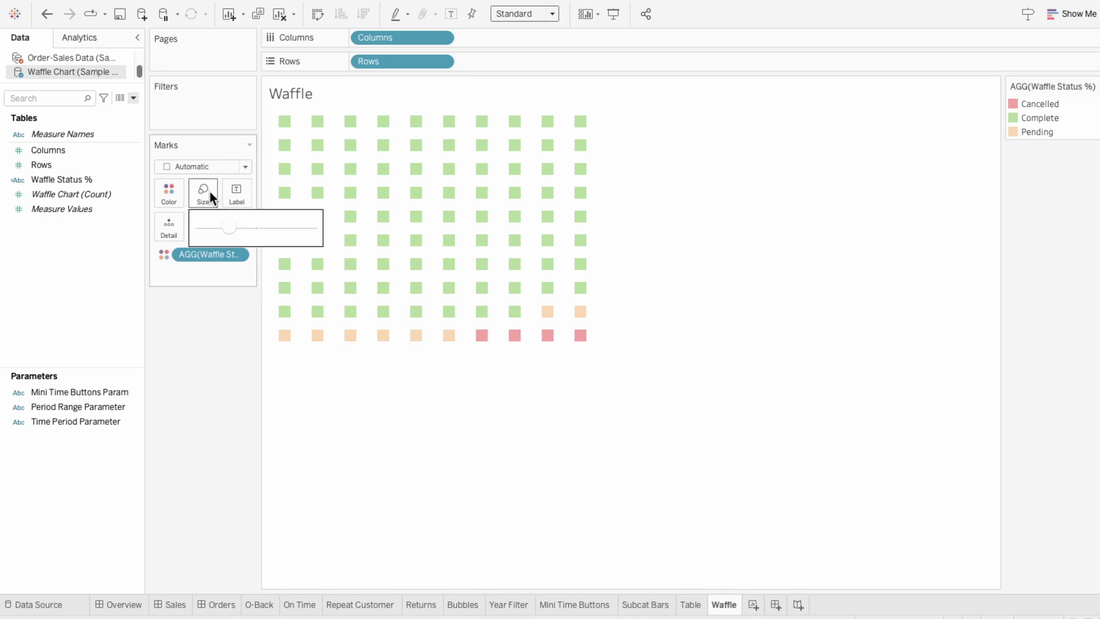
{"action": "left_click_drag", "start_coordinate": [275, 226], "coordinate": [253, 229]}
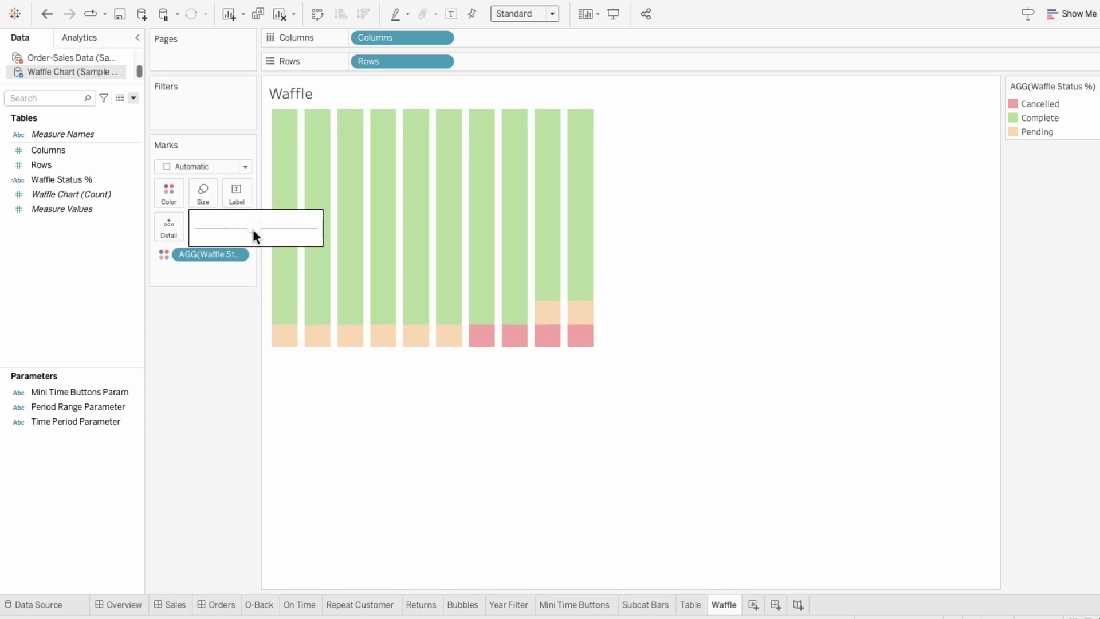